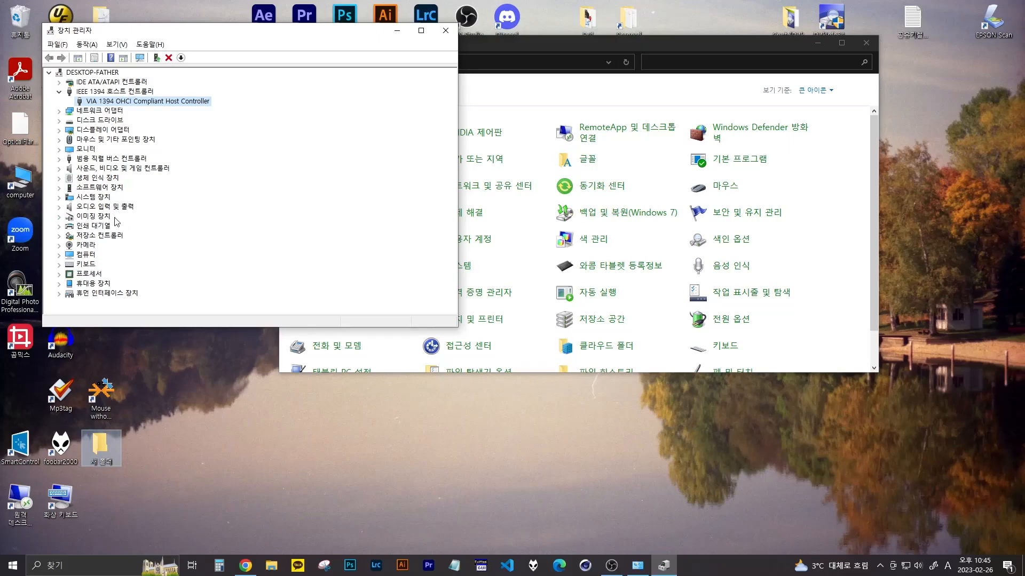
- Check the device status of the Sony DV Camcorder listed under the imaging devices and close its properties
{"action": "left_click", "coordinate": [59, 216]}
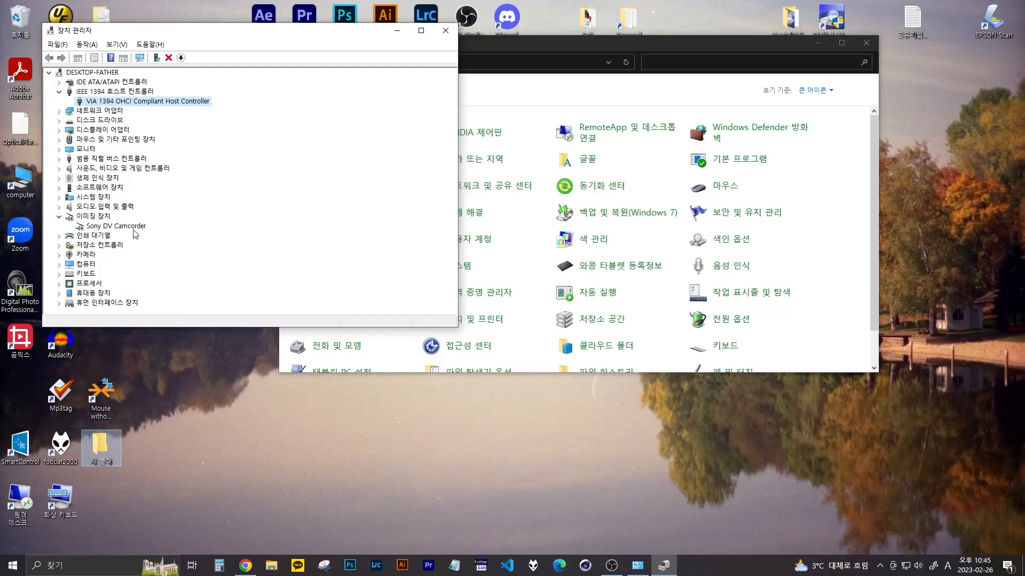
{"action": "double_click", "coordinate": [109, 227]}
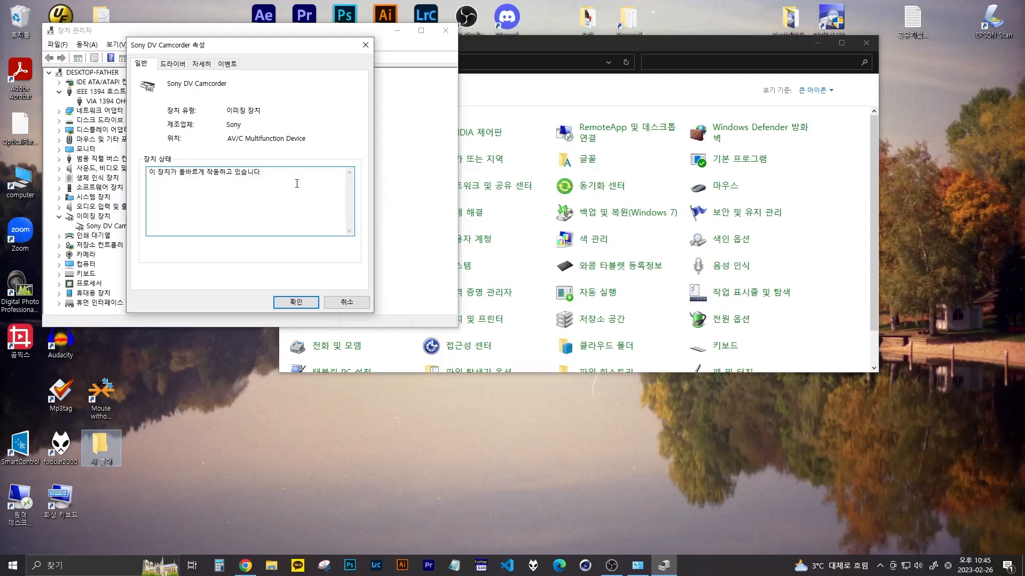
{"action": "left_click", "coordinate": [303, 303]}
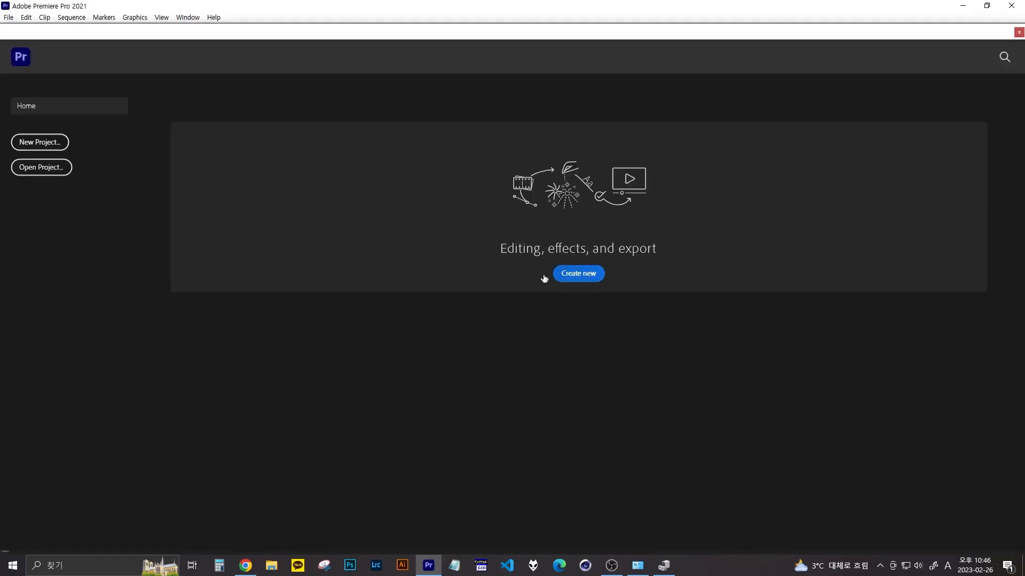
- Switch to Premiere Pro, start a new project and browse to the Video folder on drive E for its location
{"action": "left_click", "coordinate": [38, 145]}
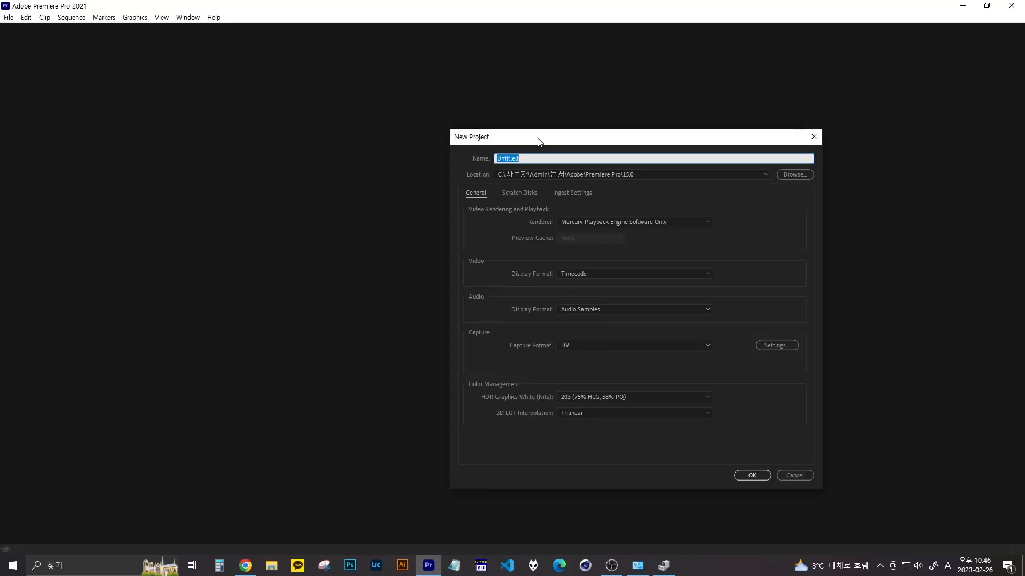
{"action": "left_click_drag", "start_coordinate": [540, 137], "coordinate": [399, 112]}
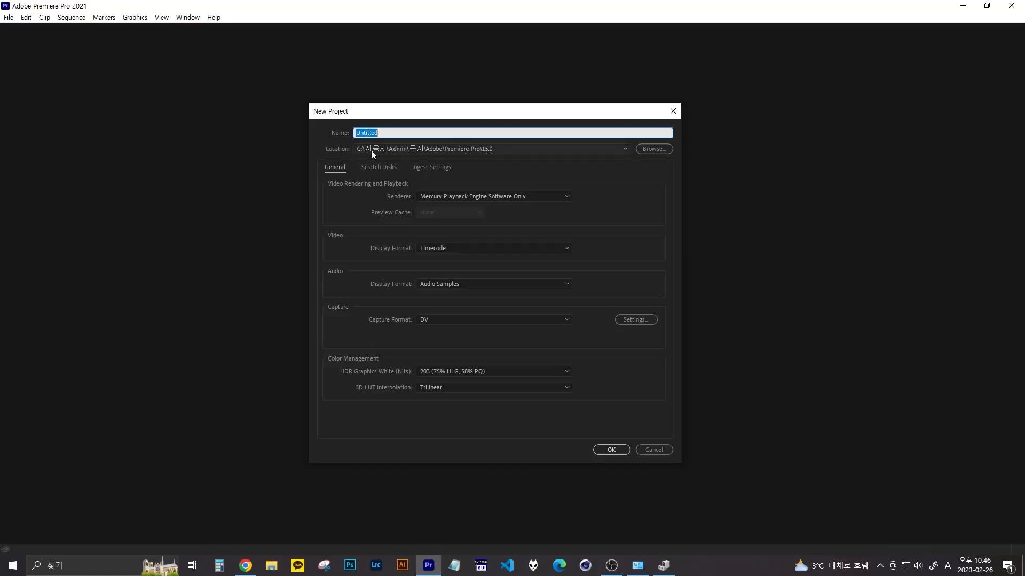
{"action": "left_click", "coordinate": [649, 149]}
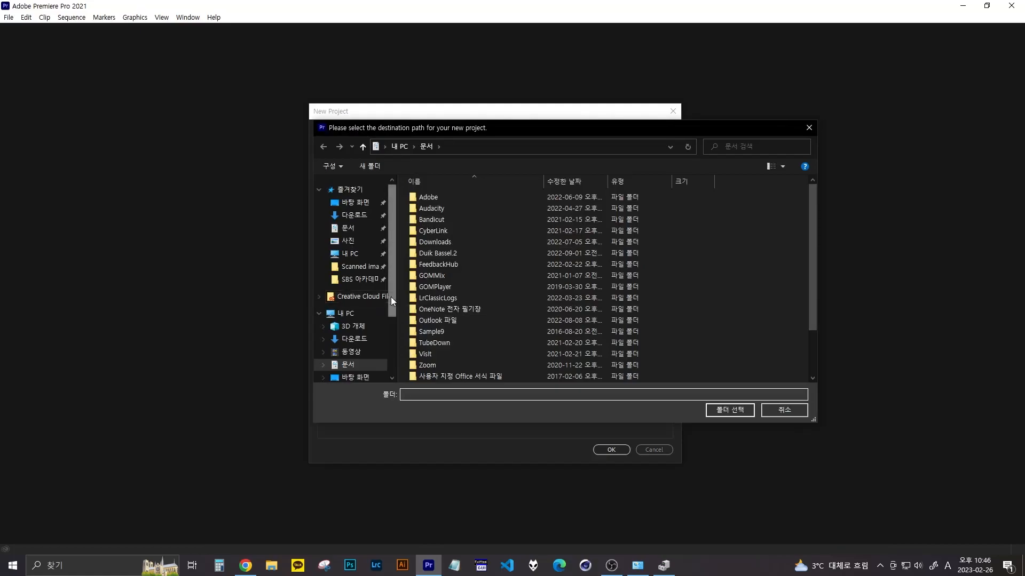
{"action": "left_click_drag", "start_coordinate": [392, 321], "coordinate": [392, 372]}
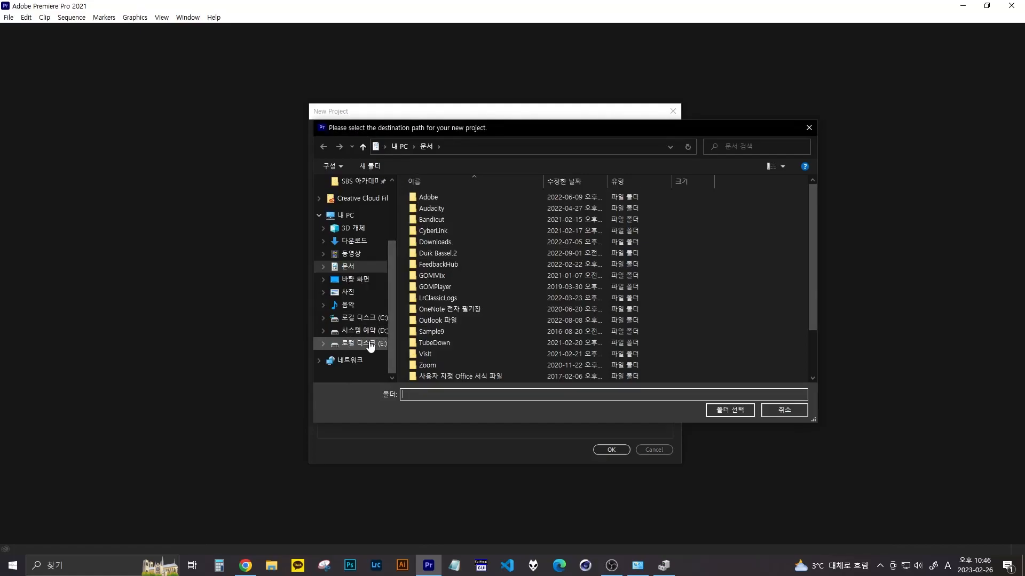
{"action": "left_click", "coordinate": [371, 344]}
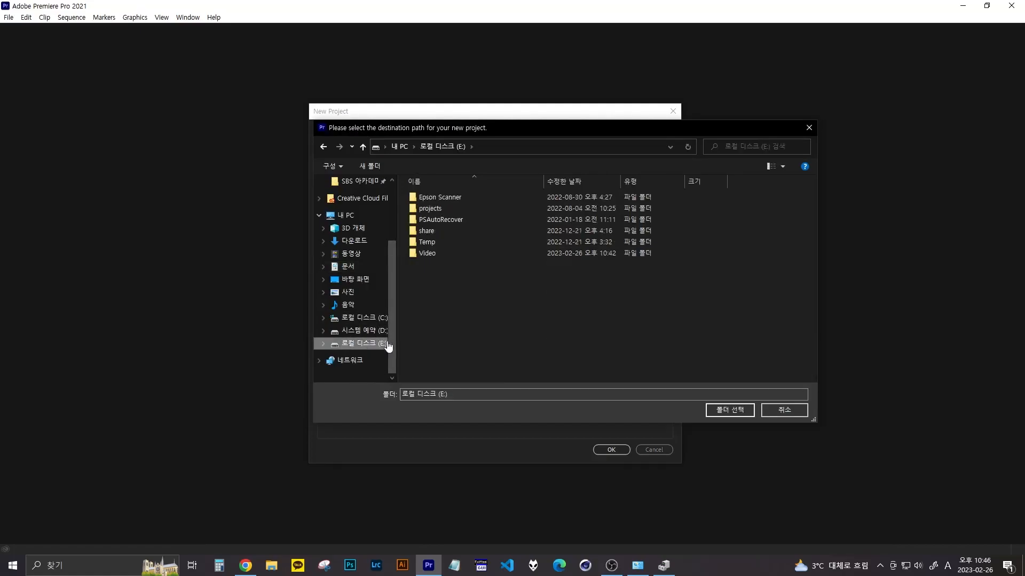
{"action": "double_click", "coordinate": [429, 252]}
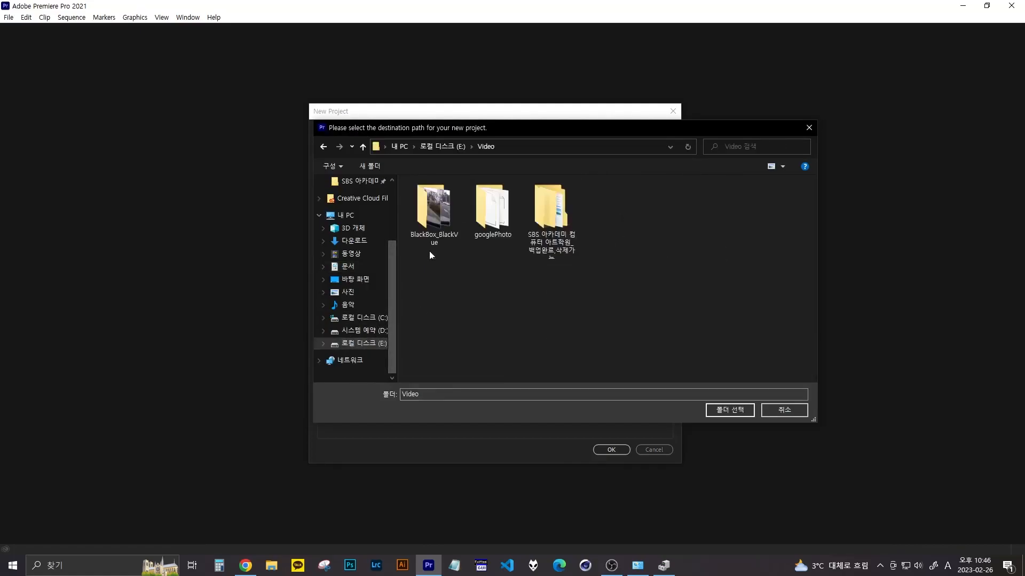
- Create a folder named 8mm_tapes inside E:\Video and choose it as the project location
{"action": "left_click", "coordinate": [369, 167]}
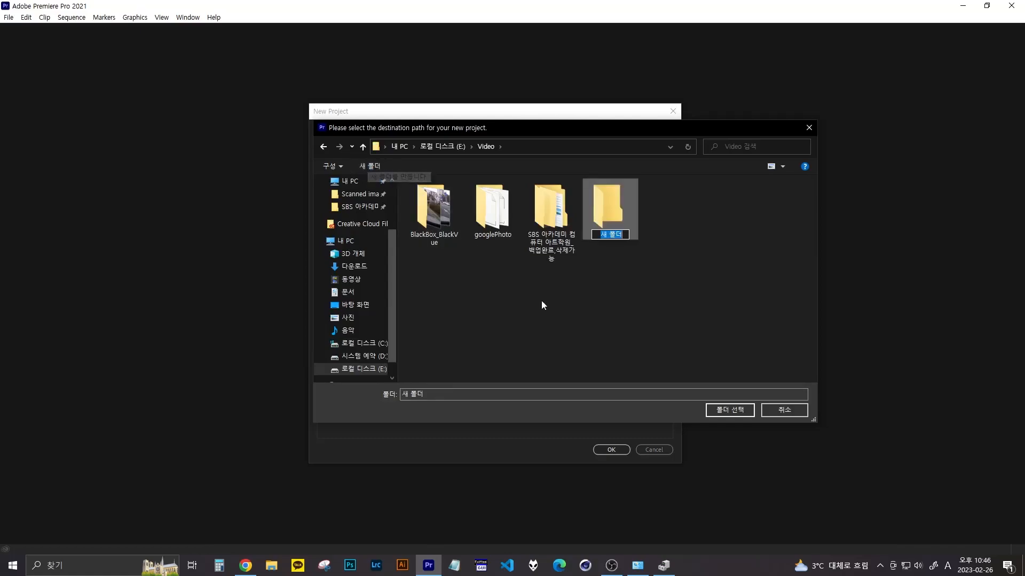
{"action": "type", "text": "8mm"}
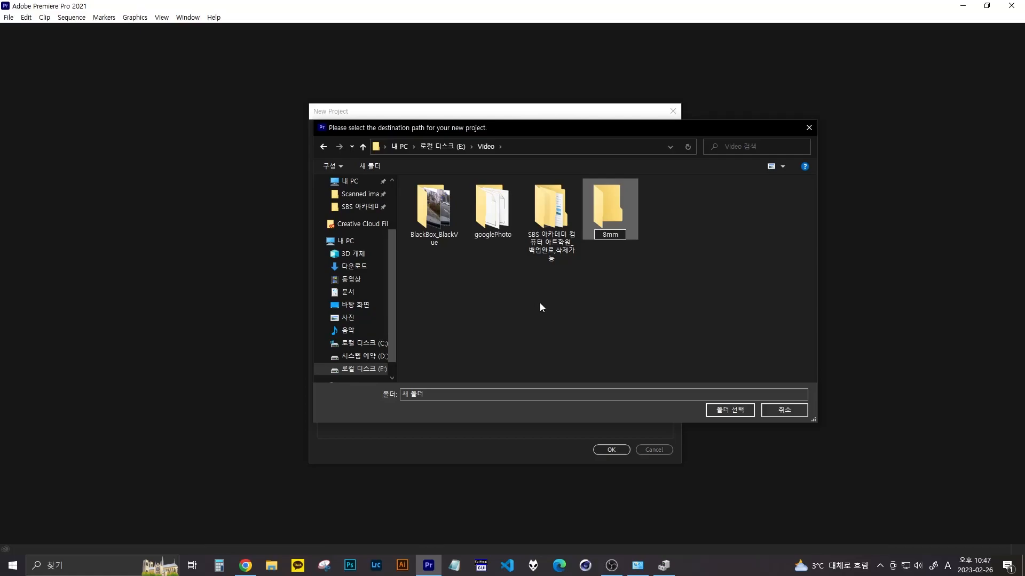
{"action": "type", "text": "_tapes"}
{"action": "key", "text": "Return"}
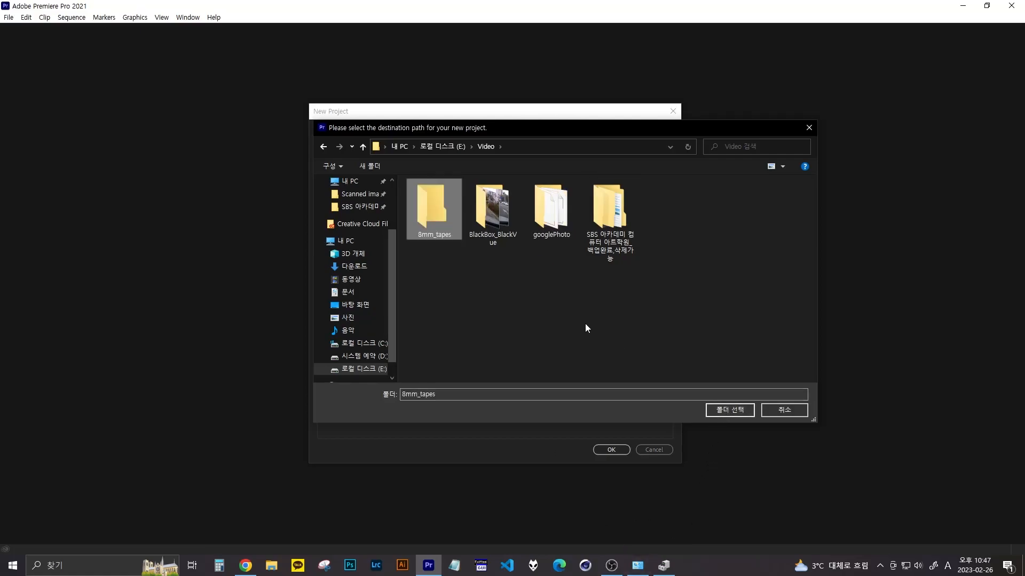
{"action": "double_click", "coordinate": [429, 214]}
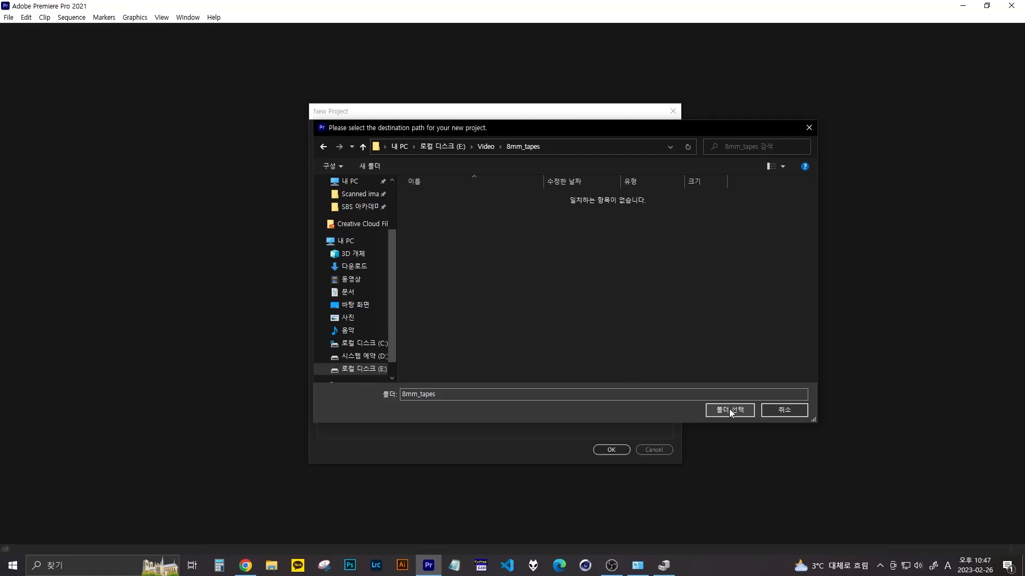
{"action": "left_click", "coordinate": [730, 410]}
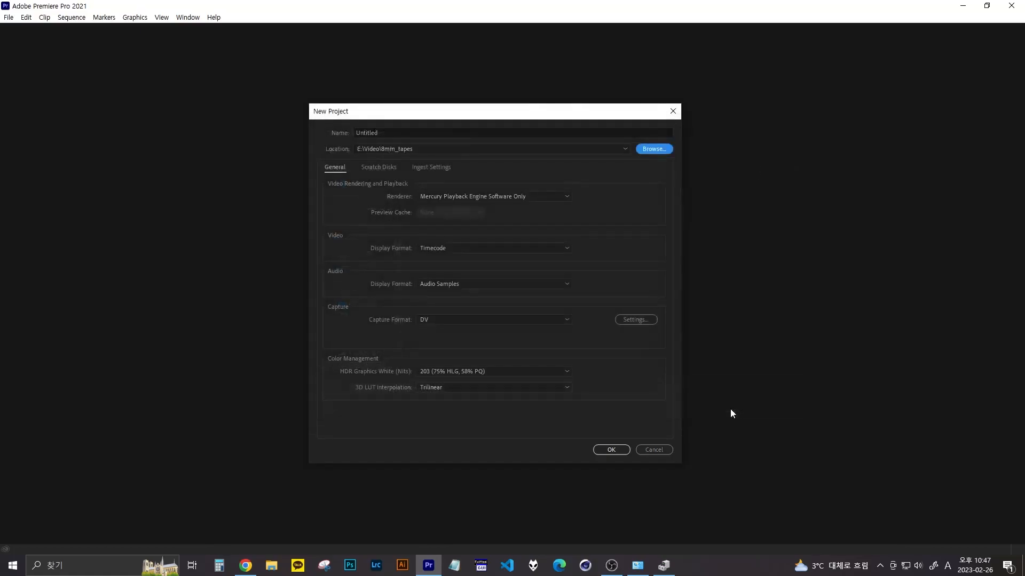
- Name the project capture1 and create it with the remaining settings at their defaults
{"action": "left_click", "coordinate": [383, 129]}
{"action": "key", "text": "ctrl+a"}
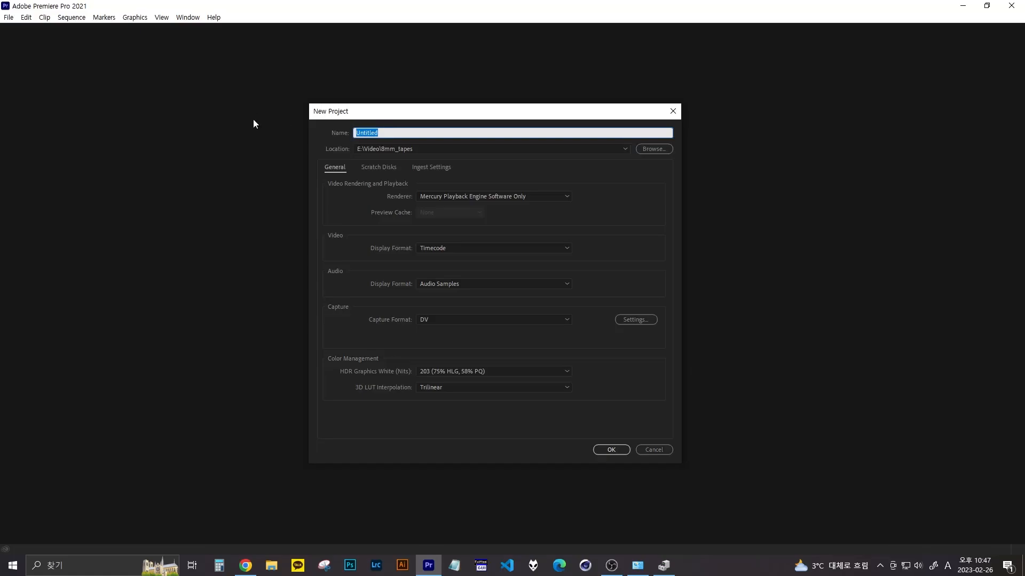
{"action": "type", "text": "capture1"}
{"action": "key", "text": "Return"}
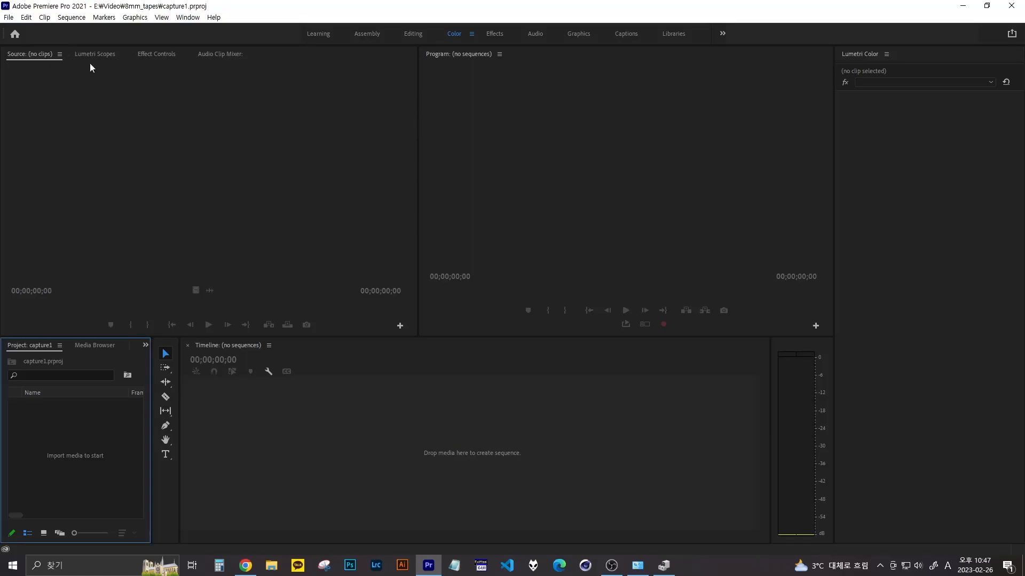
- Switch to the Editing workspace and open the Capture window
{"action": "left_click", "coordinate": [413, 34]}
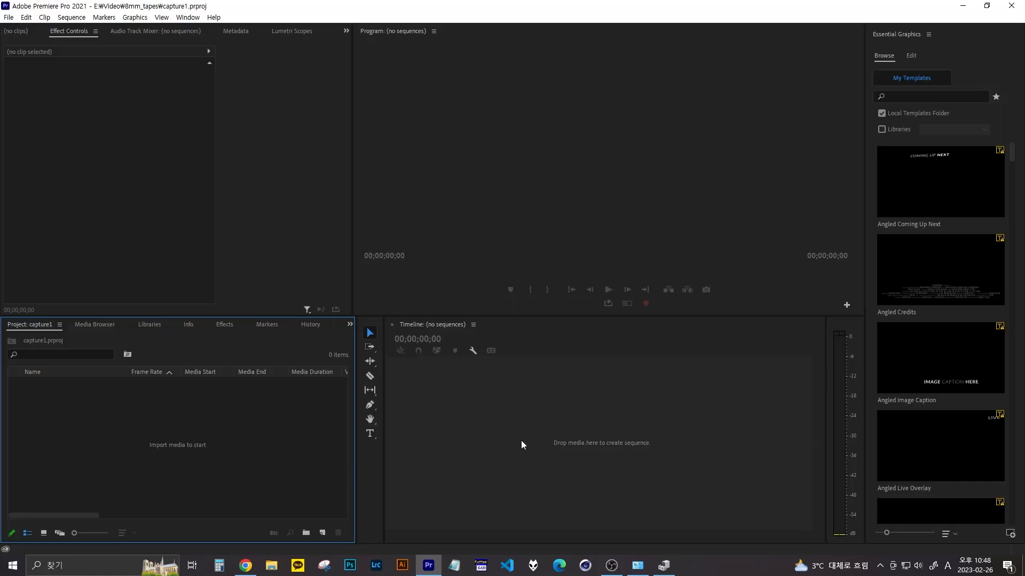
{"action": "left_click", "coordinate": [9, 17]}
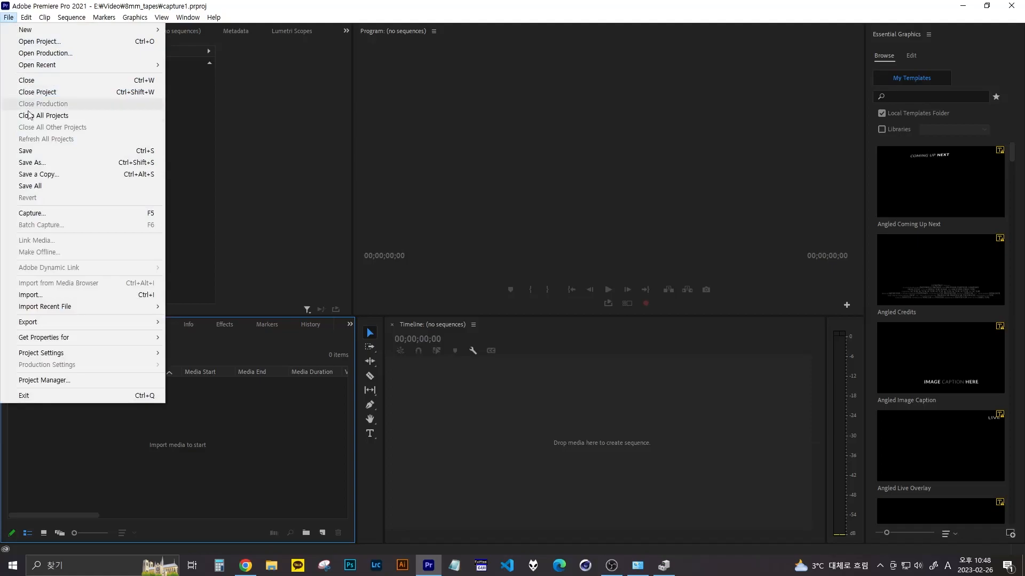
{"action": "left_click", "coordinate": [42, 215]}
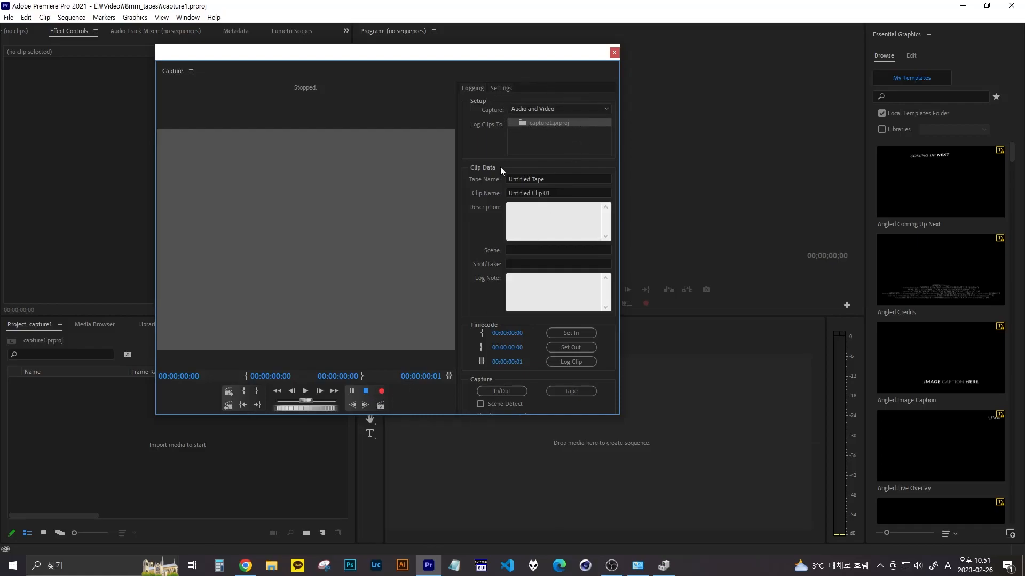
- Play the camcorder tape, record a section of it, save it as Untitled Clip 01.avi, and close the Capture window
{"action": "left_click", "coordinate": [306, 392]}
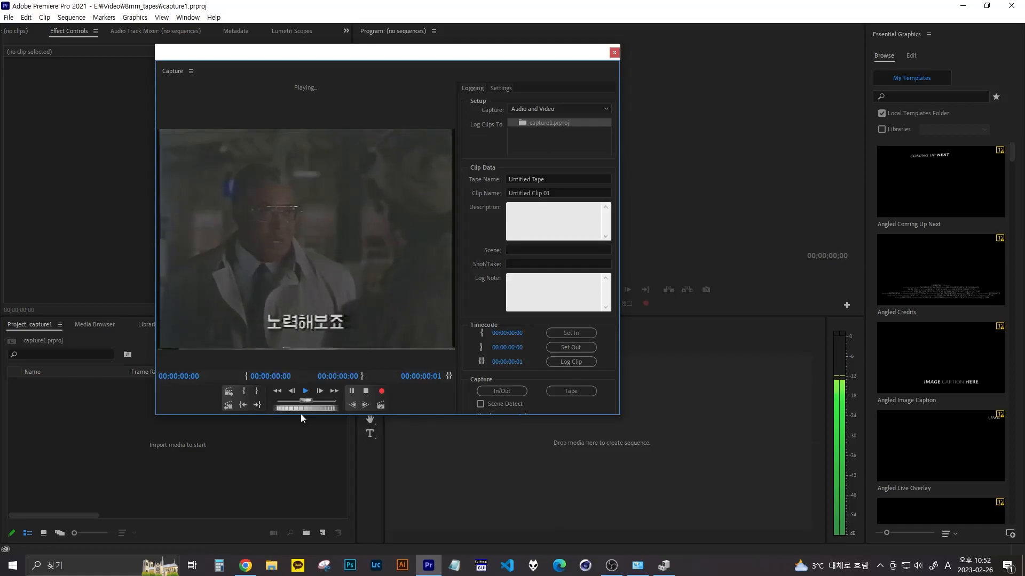
{"action": "left_click", "coordinate": [381, 391]}
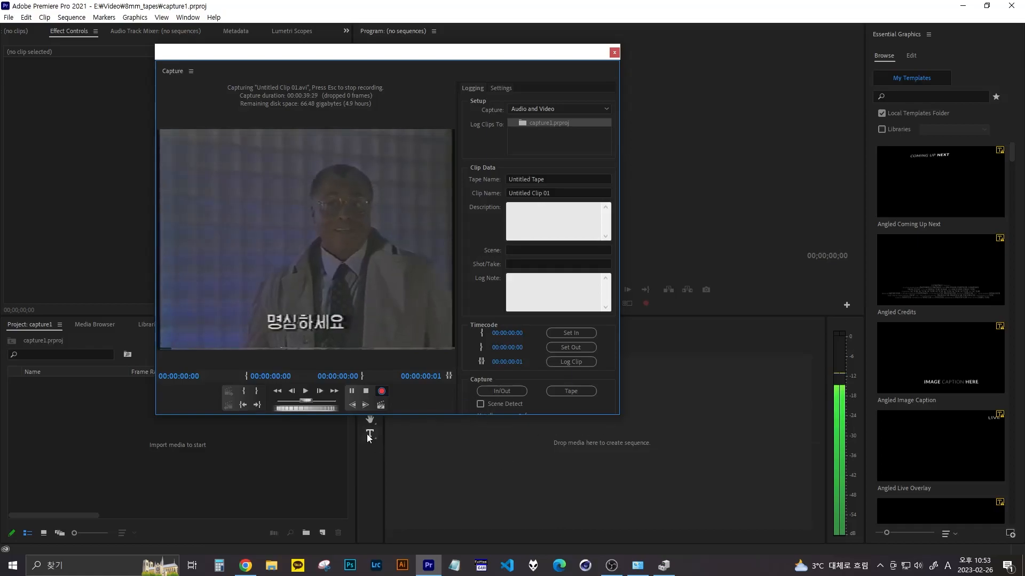
{"action": "left_click", "coordinate": [366, 391]}
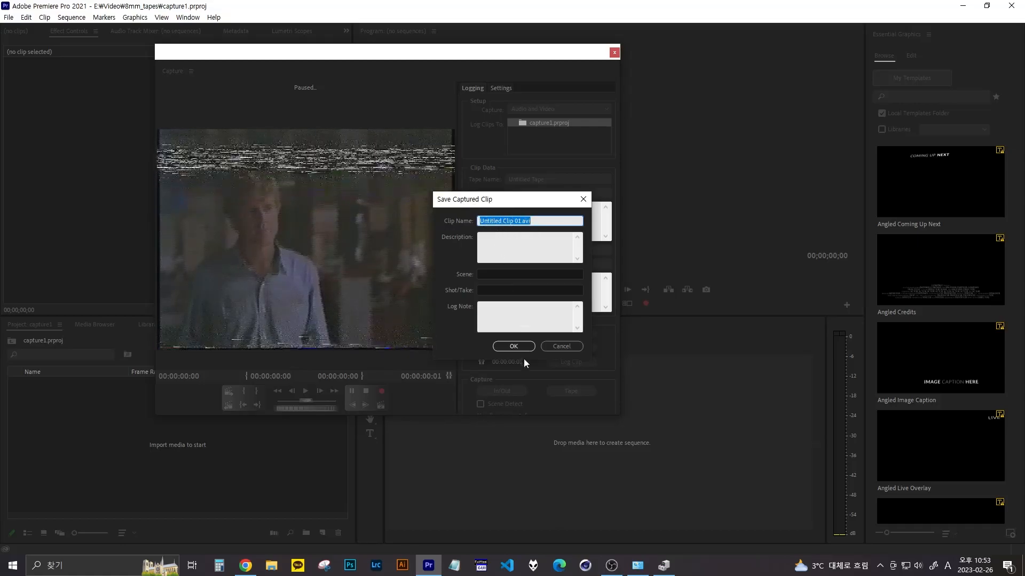
{"action": "left_click", "coordinate": [516, 345]}
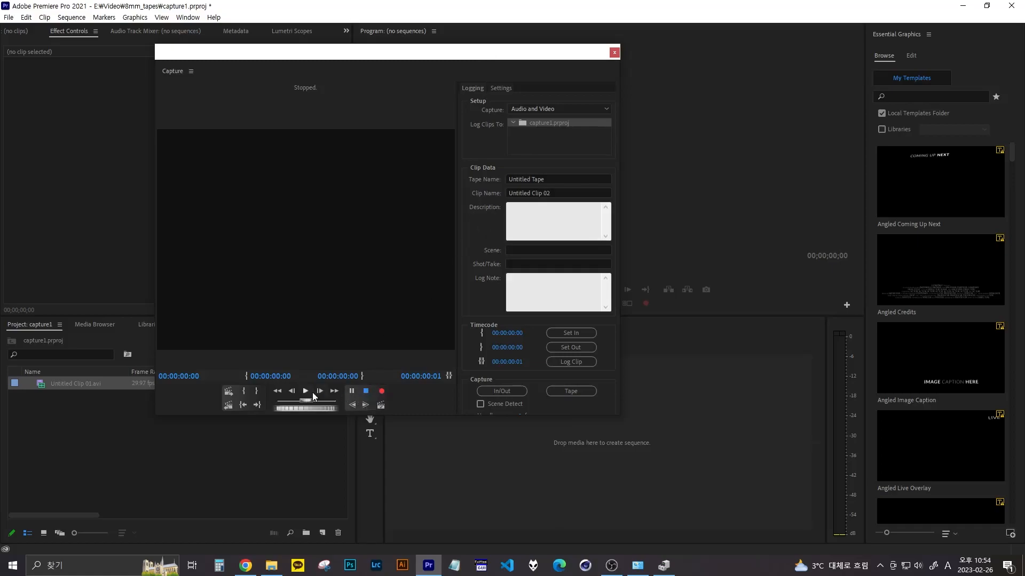
{"action": "left_click", "coordinate": [614, 53]}
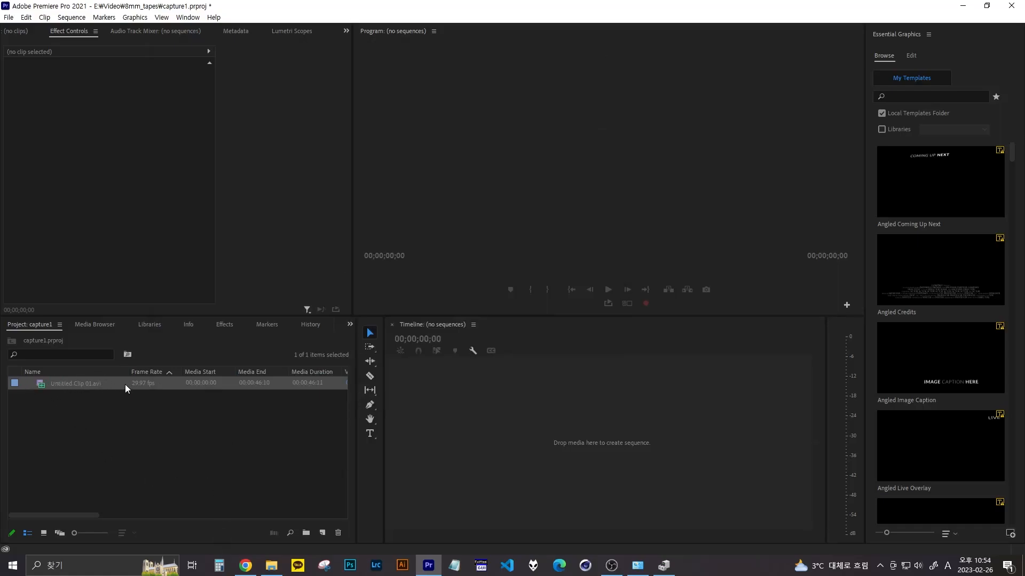
- Preview the captured clip in the Source monitor and mark an In point at 00:00:07:28
{"action": "left_click", "coordinate": [62, 385]}
{"action": "left_click", "coordinate": [39, 386]}
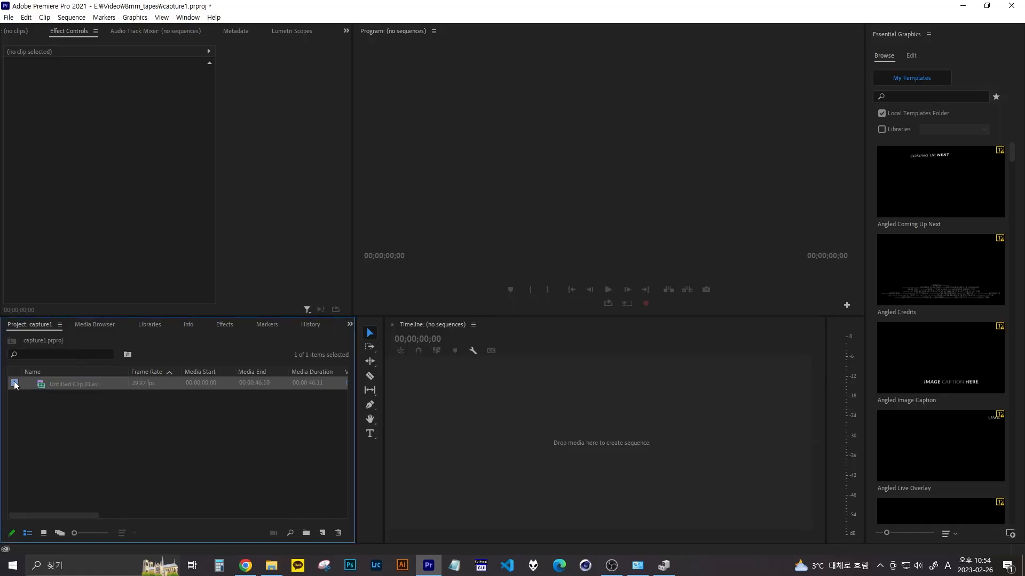
{"action": "double_click", "coordinate": [34, 383]}
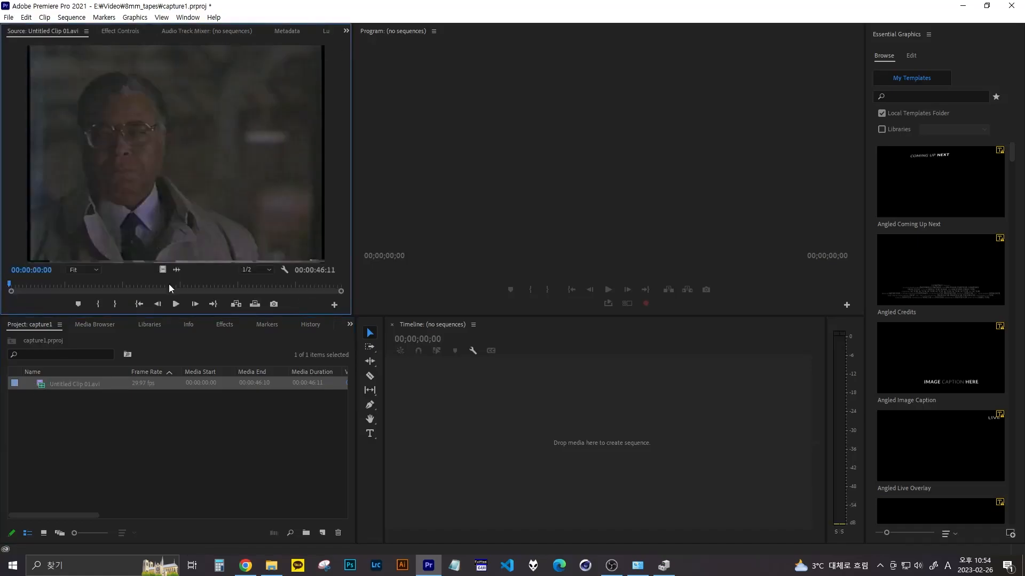
{"action": "left_click", "coordinate": [174, 304]}
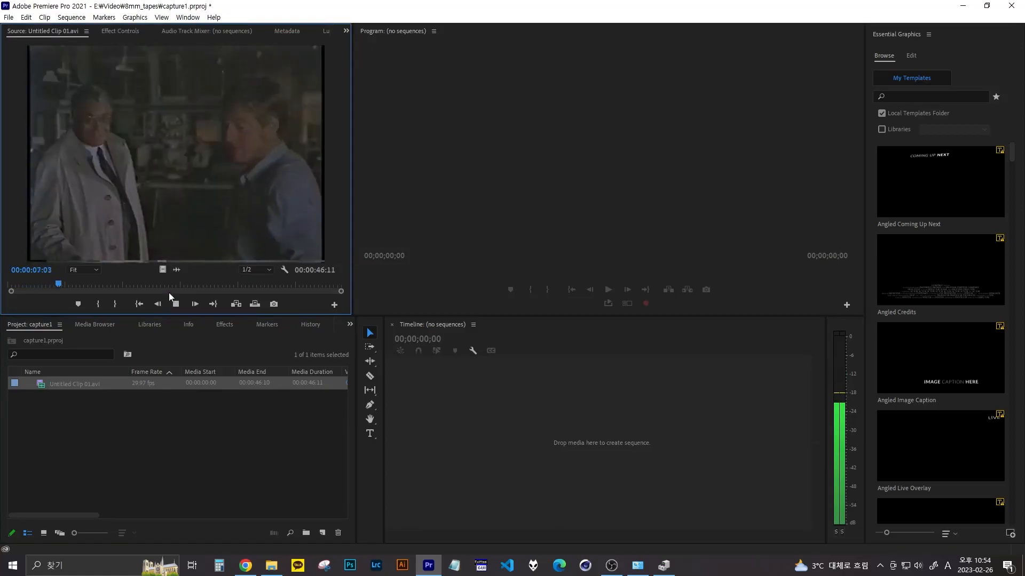
{"action": "left_click", "coordinate": [176, 304]}
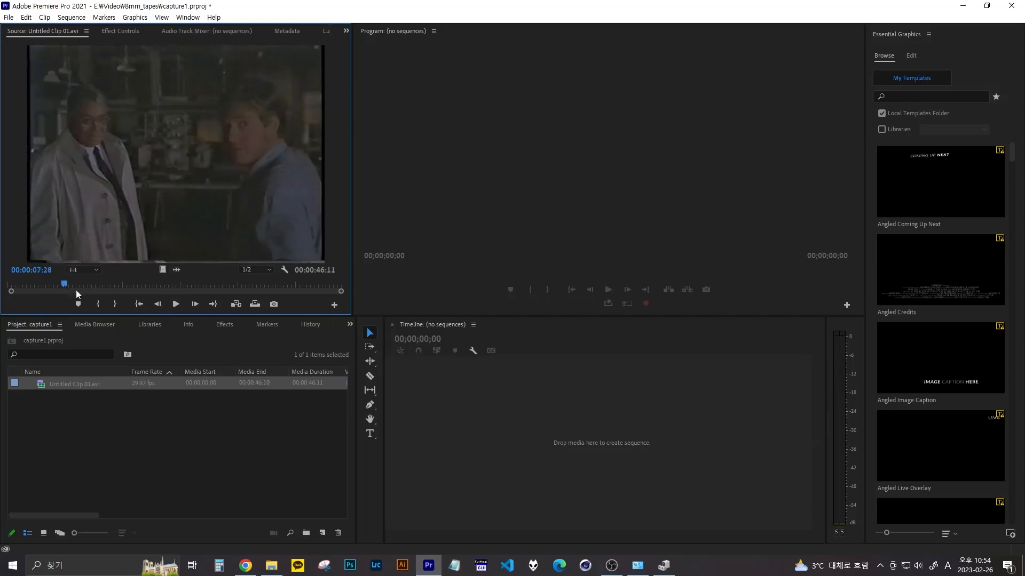
{"action": "left_click", "coordinate": [99, 305]}
{"action": "mouse_move", "coordinate": [66, 284]}
{"action": "left_mouse_down"}
{"action": "mouse_move", "coordinate": [249, 286]}
{"action": "mouse_move", "coordinate": [56, 285]}
{"action": "left_mouse_up"}
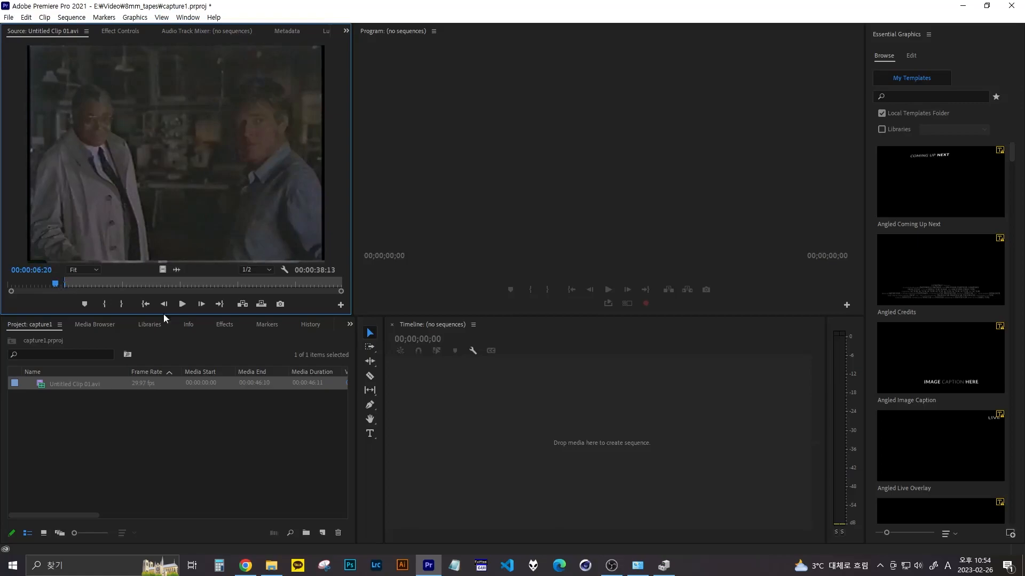
- Create a new sequence by placing the trimmed Untitled Clip 01.avi in the empty timeline
{"action": "left_click", "coordinate": [66, 384]}
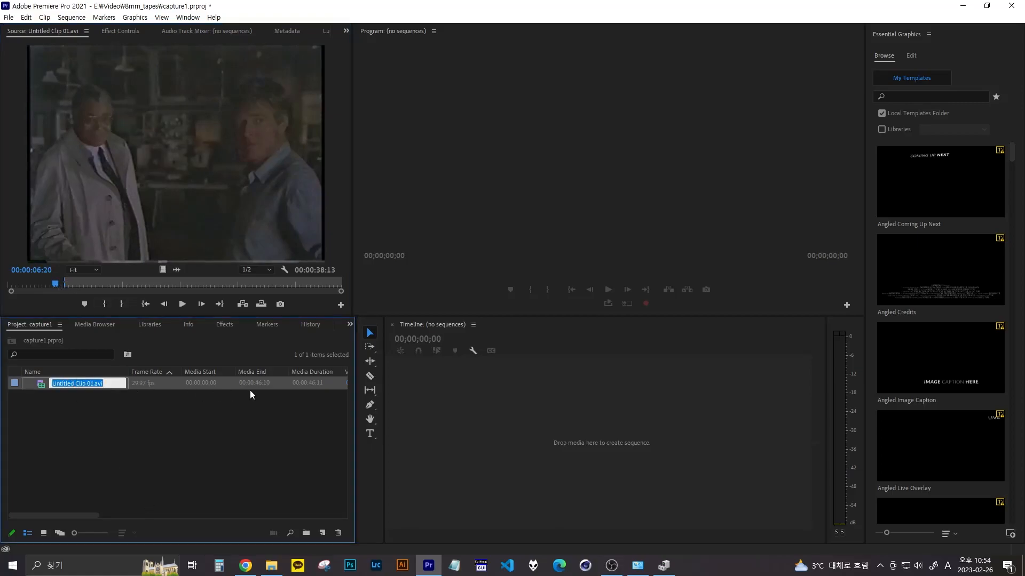
{"action": "left_click", "coordinate": [128, 432]}
{"action": "left_click_drag", "start_coordinate": [41, 384], "coordinate": [468, 431]}
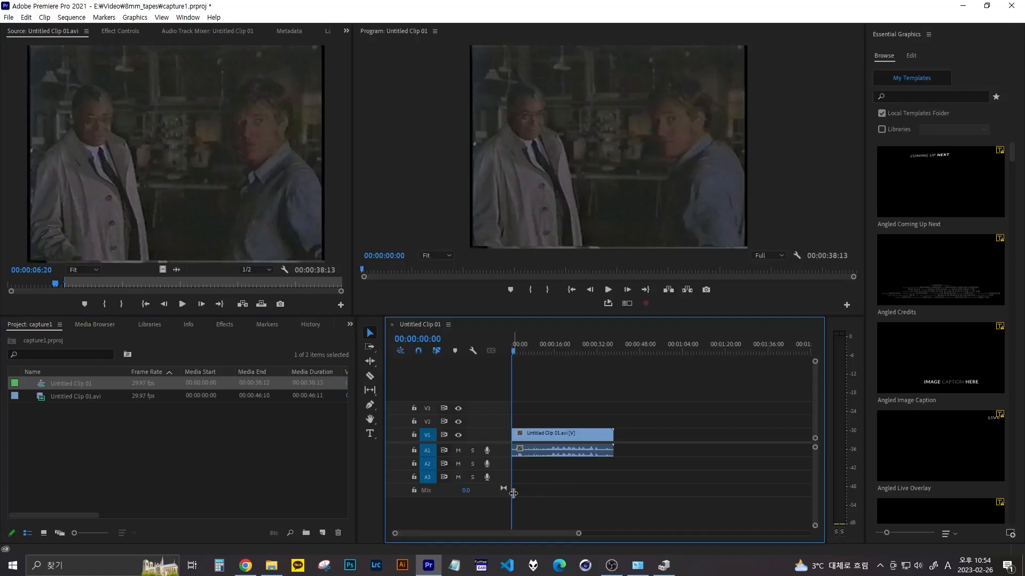
- Play the sequence briefly and try splitting its clip at 00:00:14:24, undoing the cut
{"action": "left_click", "coordinate": [609, 289]}
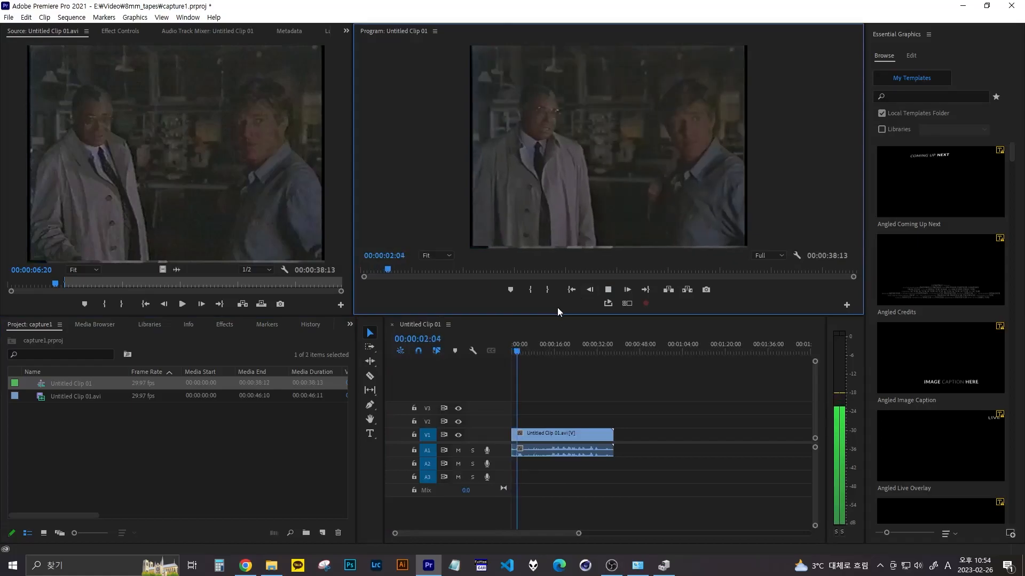
{"action": "left_click", "coordinate": [609, 289]}
{"action": "left_click_drag", "start_coordinate": [526, 351], "coordinate": [551, 352]}
{"action": "left_click", "coordinate": [552, 437]}
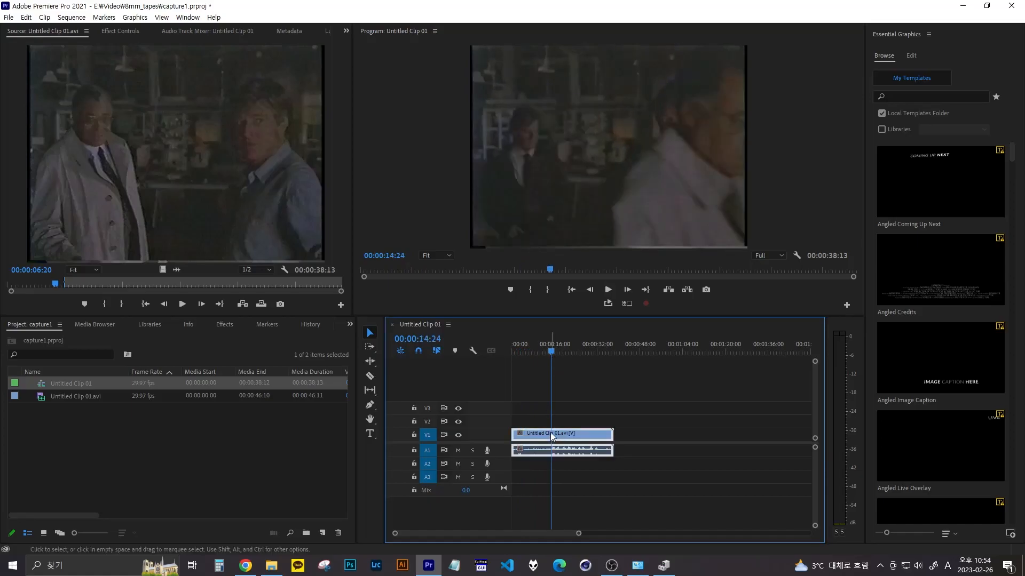
{"action": "key", "text": "ctrl+k"}
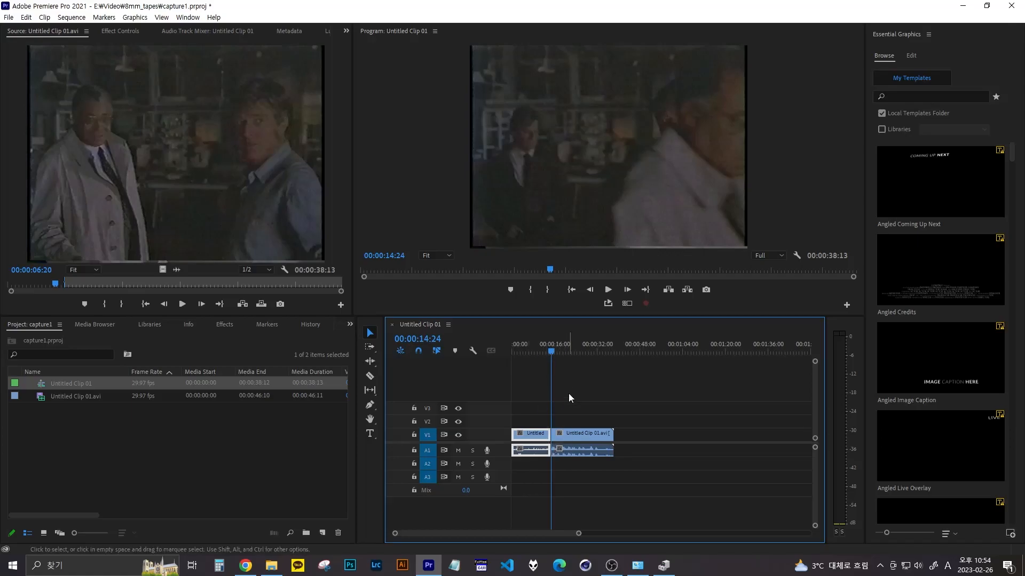
{"action": "key", "text": "ctrl+z"}
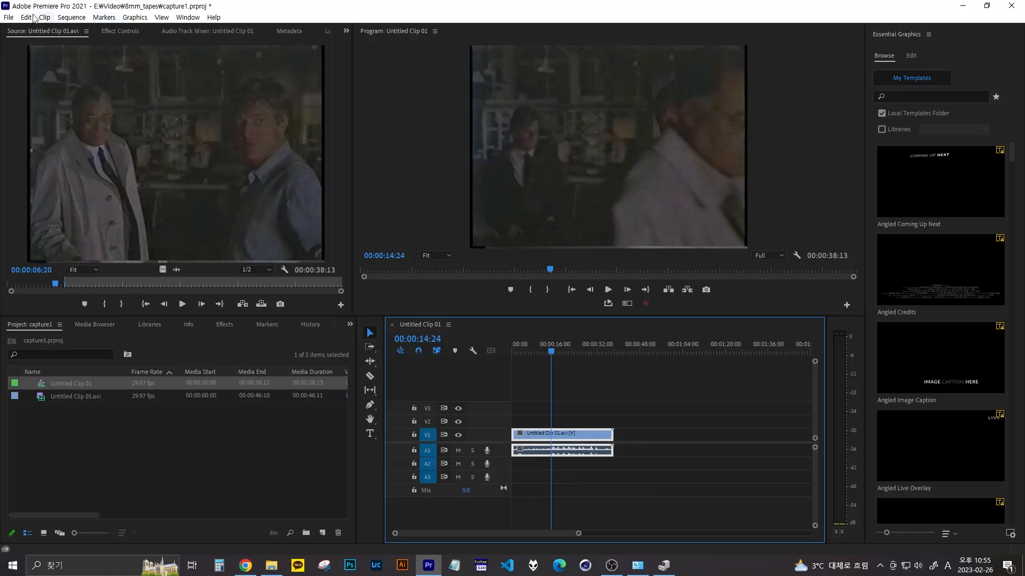
- Open the media export settings for the sequence and set the output file to Untitled Clip 01.mp4 in the 8mm_tapes folder
{"action": "left_click", "coordinate": [9, 18]}
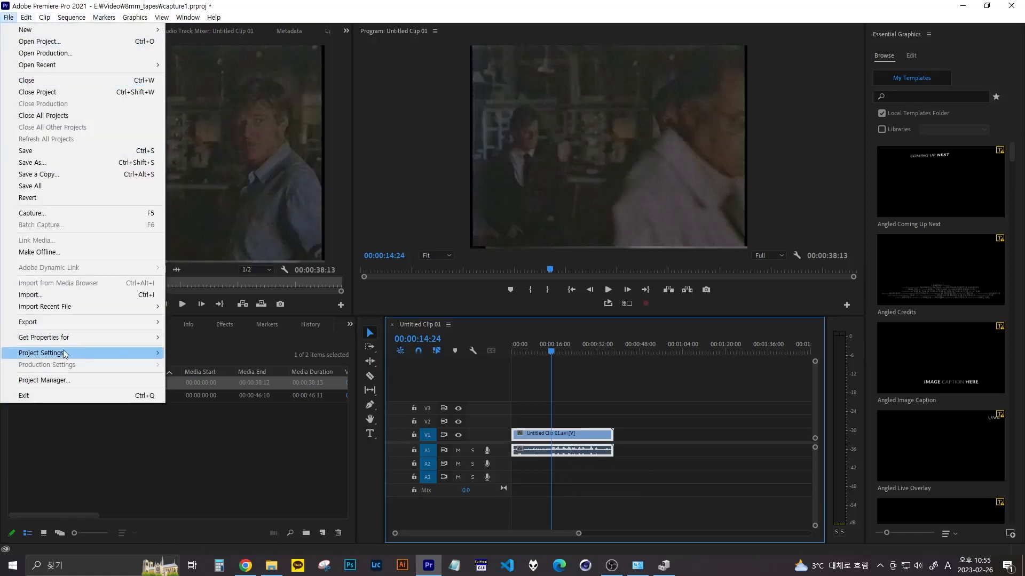
{"action": "mouse_move", "coordinate": [67, 328]}
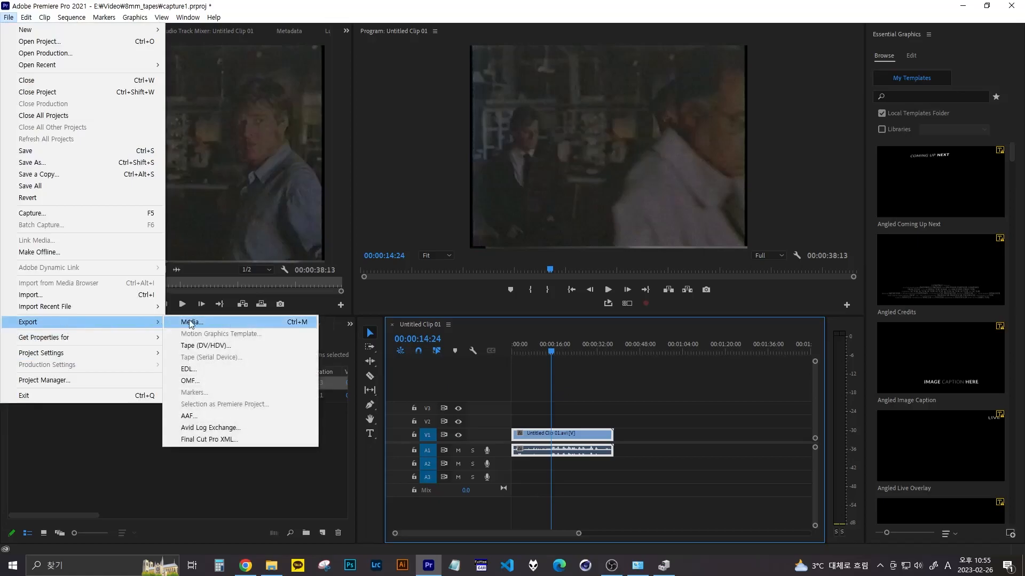
{"action": "left_click", "coordinate": [190, 323]}
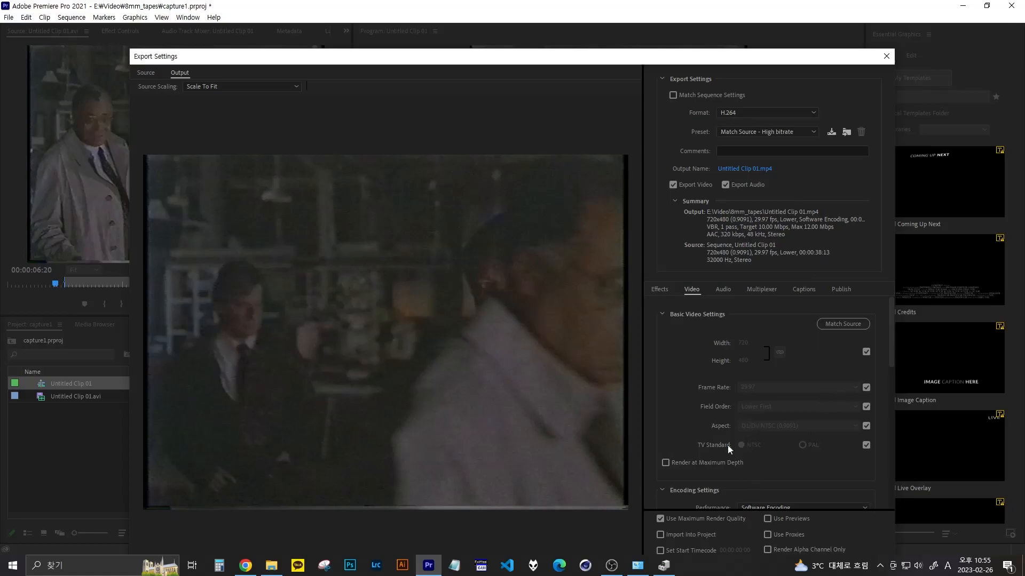
{"action": "left_click_drag", "start_coordinate": [675, 57], "coordinate": [666, 39]}
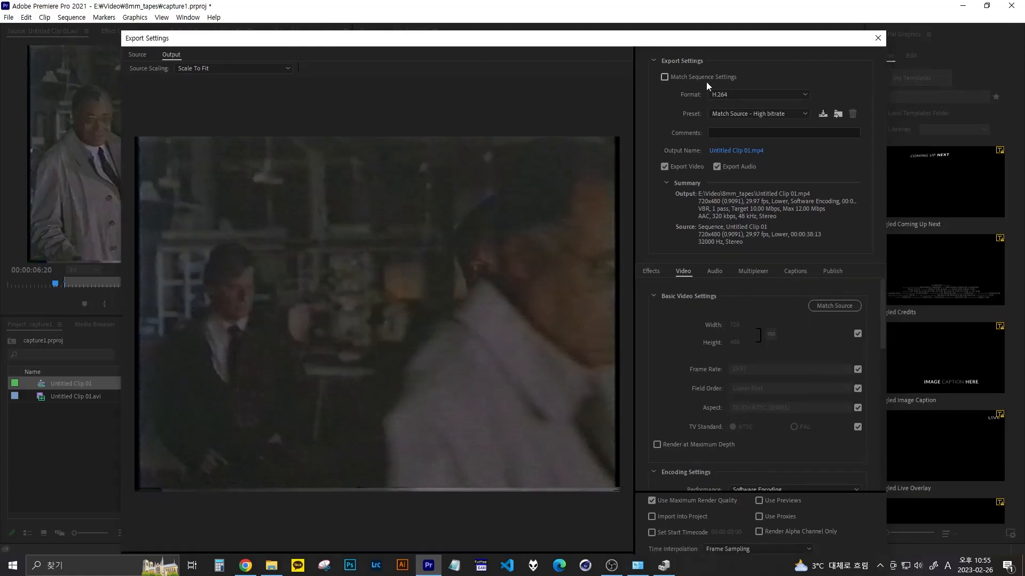
{"action": "left_click", "coordinate": [740, 152]}
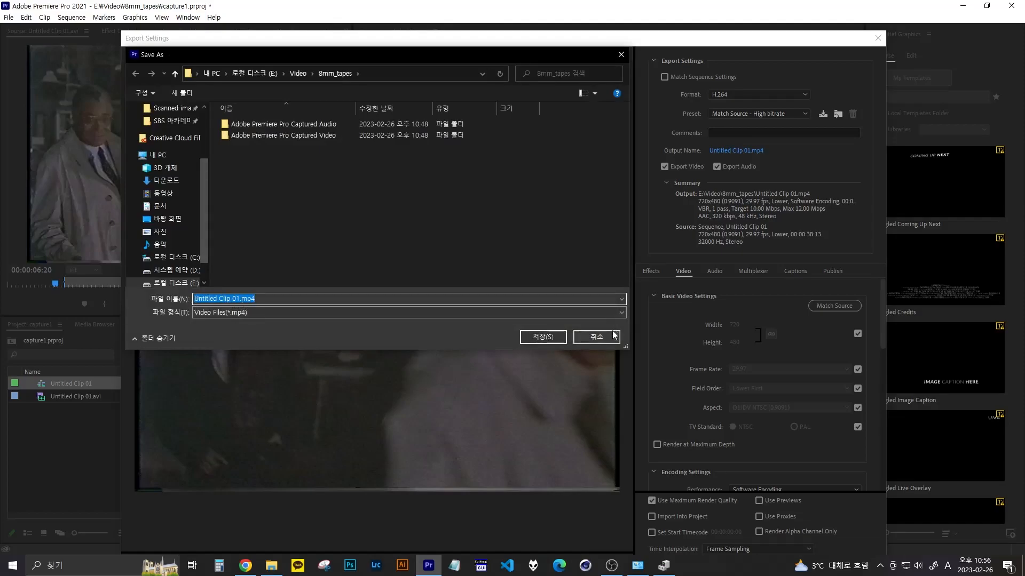
{"action": "left_click", "coordinate": [544, 338]}
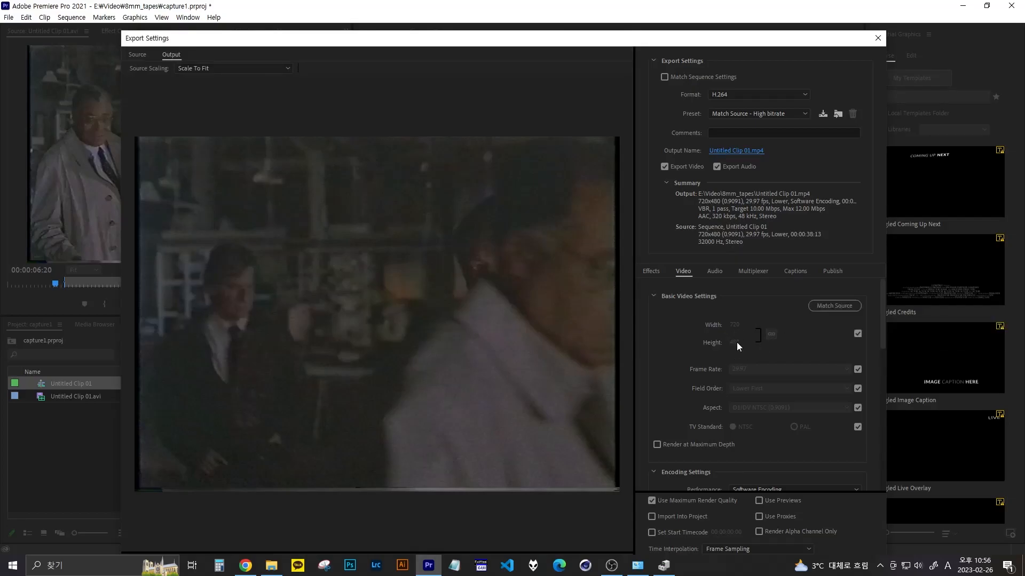
- Review the video encoding settings, keep Use Maximum Render Quality enabled, and export the sequence as H.264
{"action": "scroll", "coordinate": [758, 374], "scroll_direction": "down", "scroll_amount": 5}
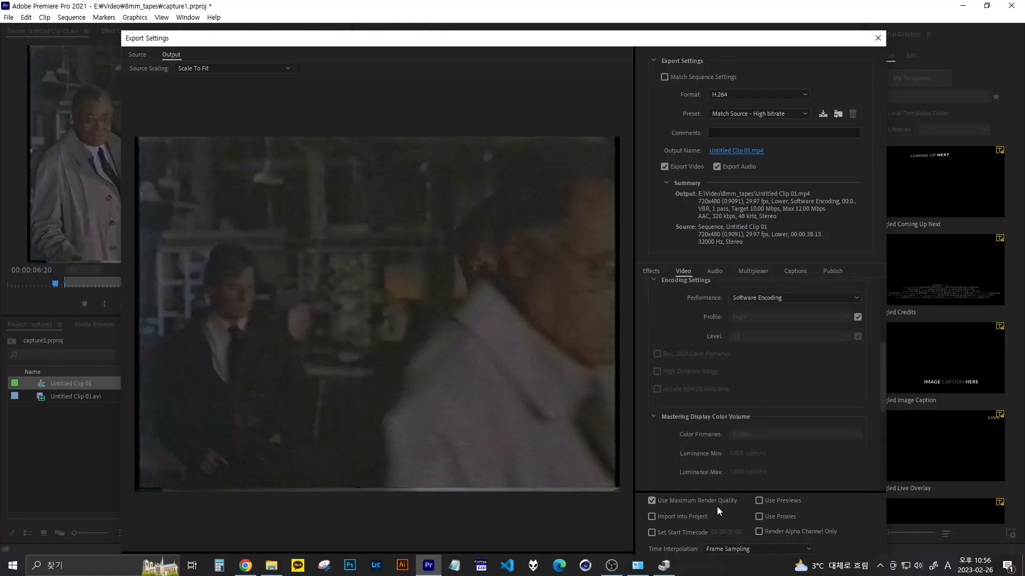
{"action": "left_click", "coordinate": [653, 501]}
{"action": "left_click", "coordinate": [651, 502]}
{"action": "scroll", "coordinate": [862, 456], "scroll_direction": "down", "scroll_amount": 3}
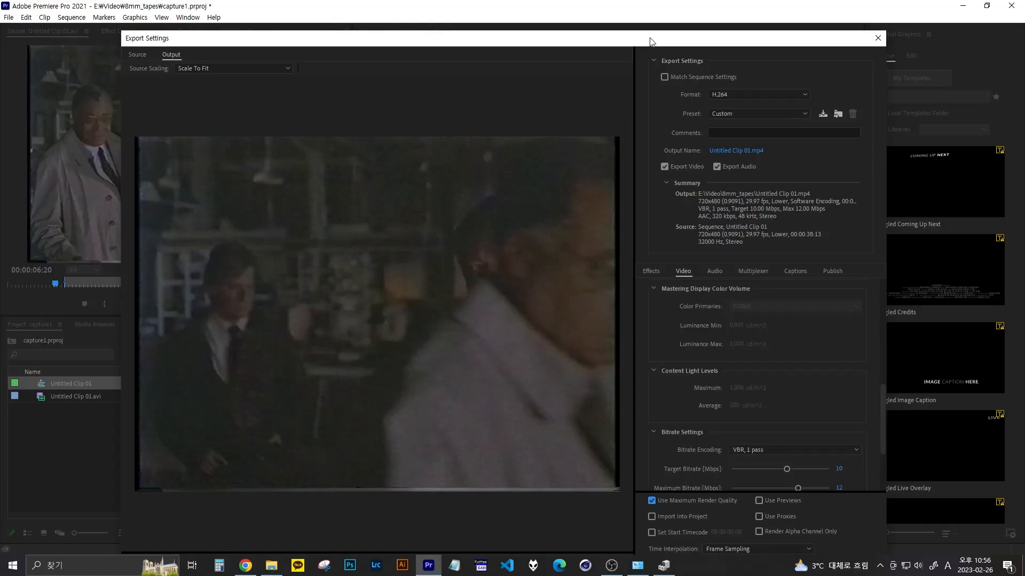
{"action": "left_click_drag", "start_coordinate": [650, 39], "coordinate": [646, 9]}
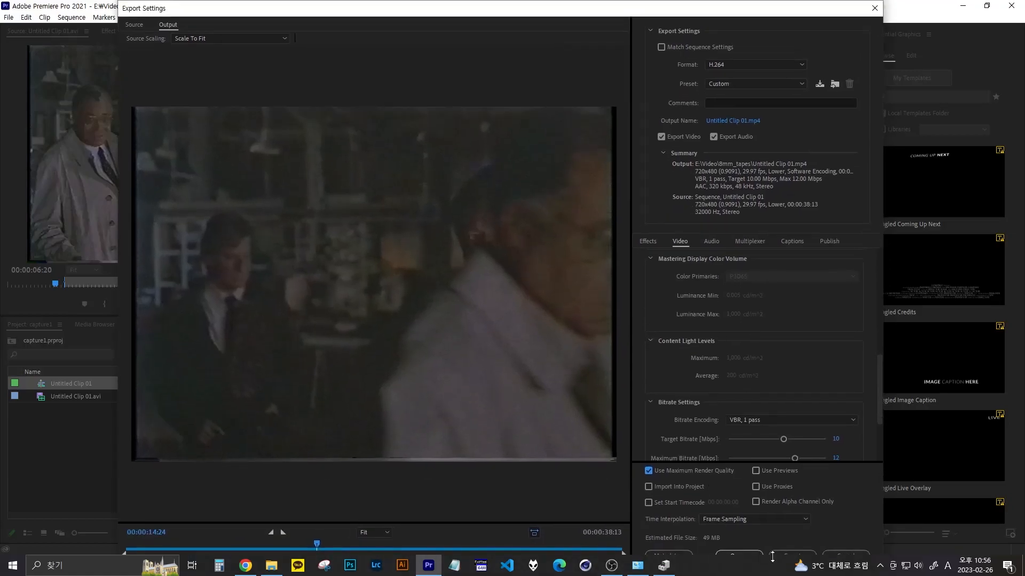
{"action": "left_click_drag", "start_coordinate": [712, 16], "coordinate": [707, 2]}
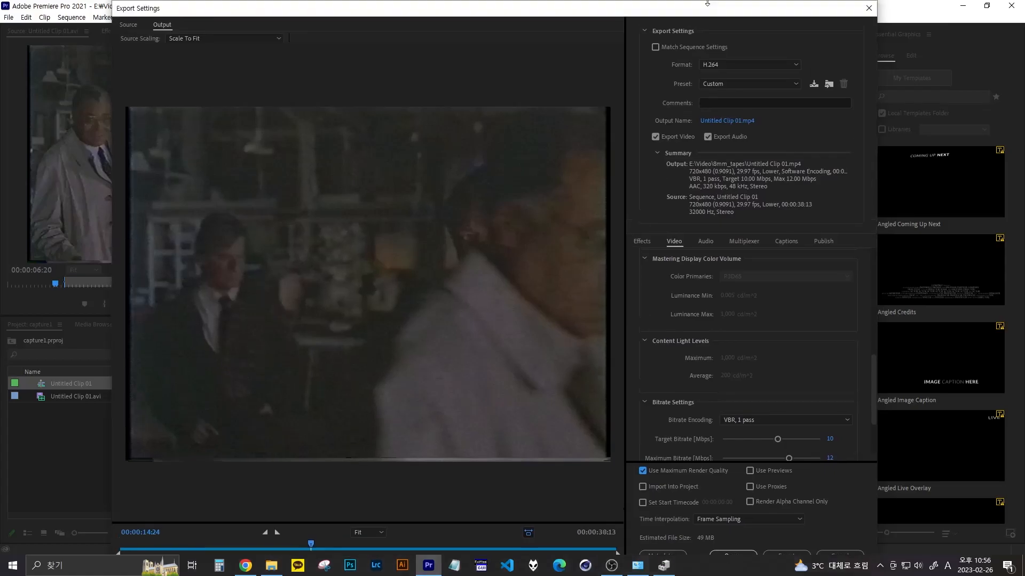
{"action": "left_click", "coordinate": [780, 552]}
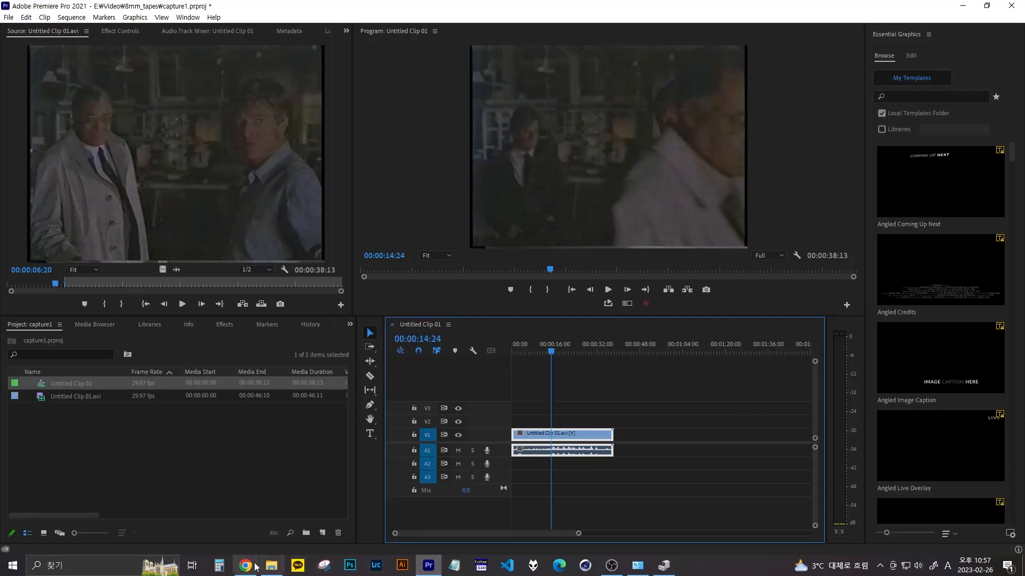
- Switch to File Explorer to check for the exported Untitled Clip 01.mp4 in 8mm_tapes, and return to Premiere Pro
{"action": "key", "text": "alt+Tab"}
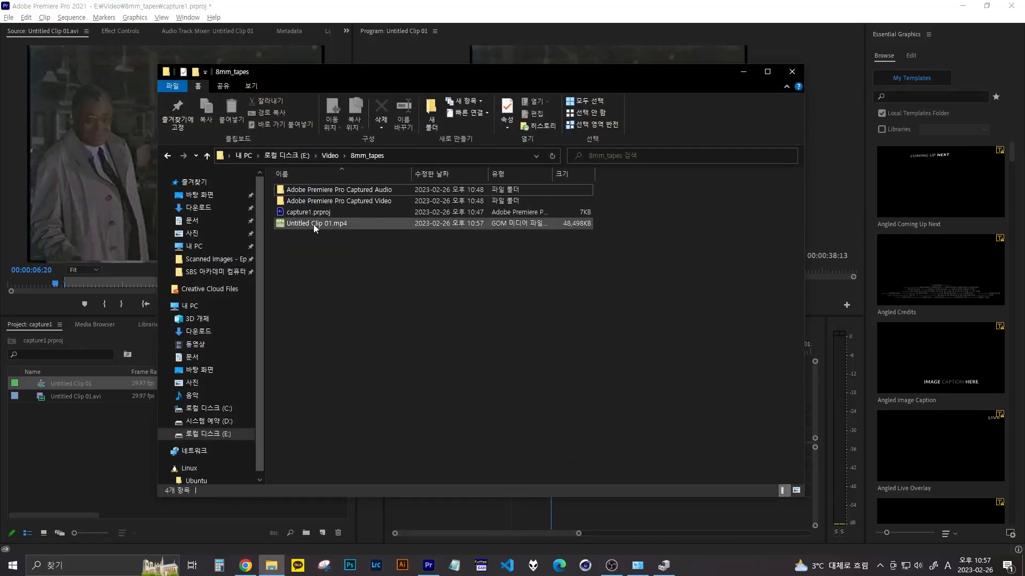
{"action": "mouse_move", "coordinate": [307, 226]}
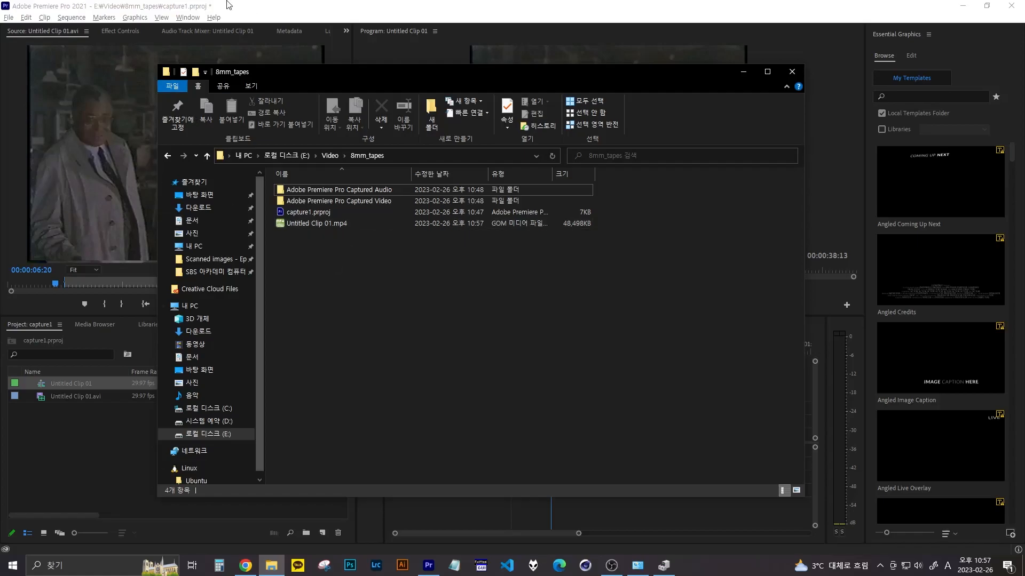
{"action": "left_click", "coordinate": [618, 519]}
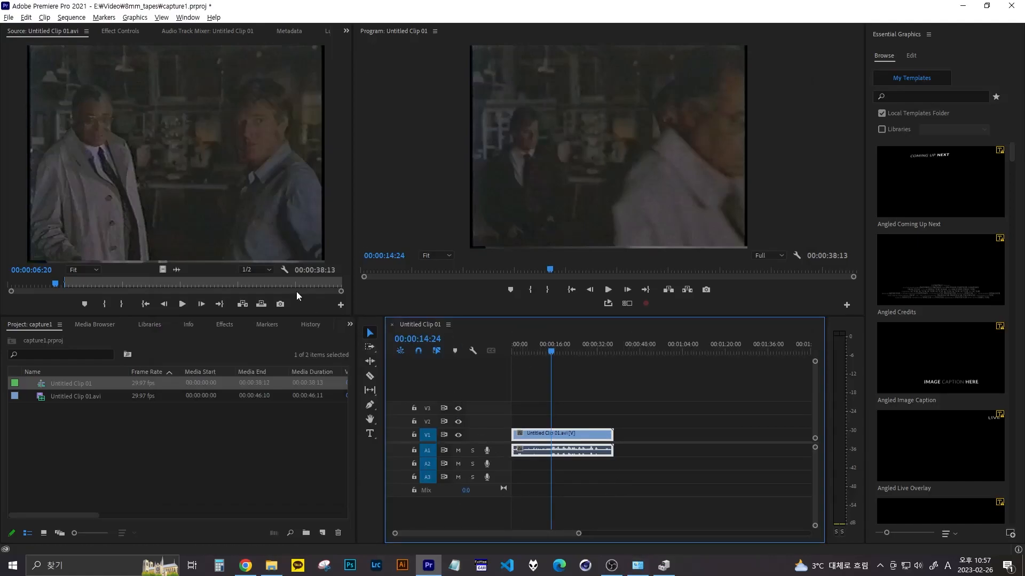
- Save the capture1 project and close Premiere Pro
{"action": "left_click", "coordinate": [9, 18]}
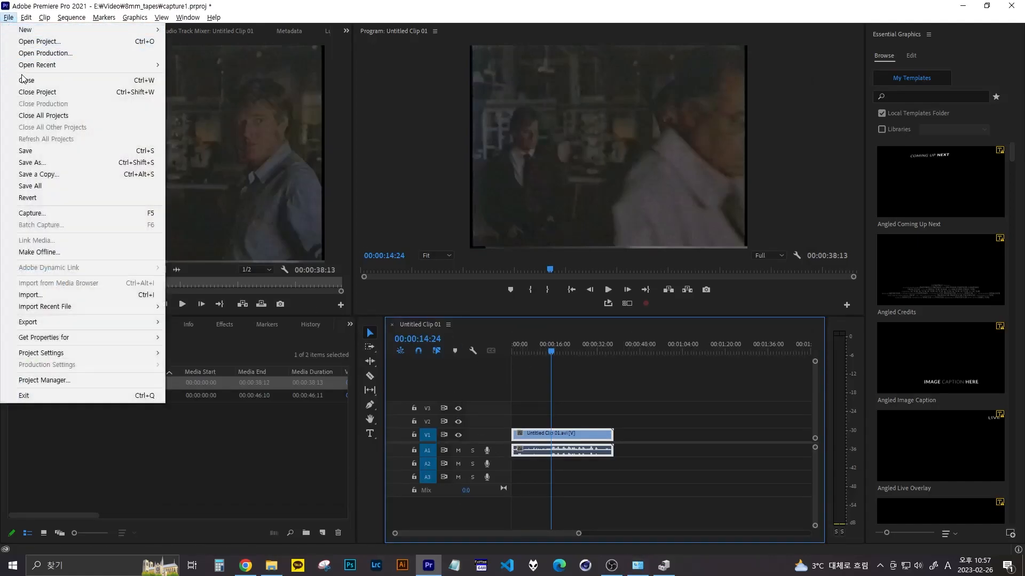
{"action": "left_click", "coordinate": [23, 151]}
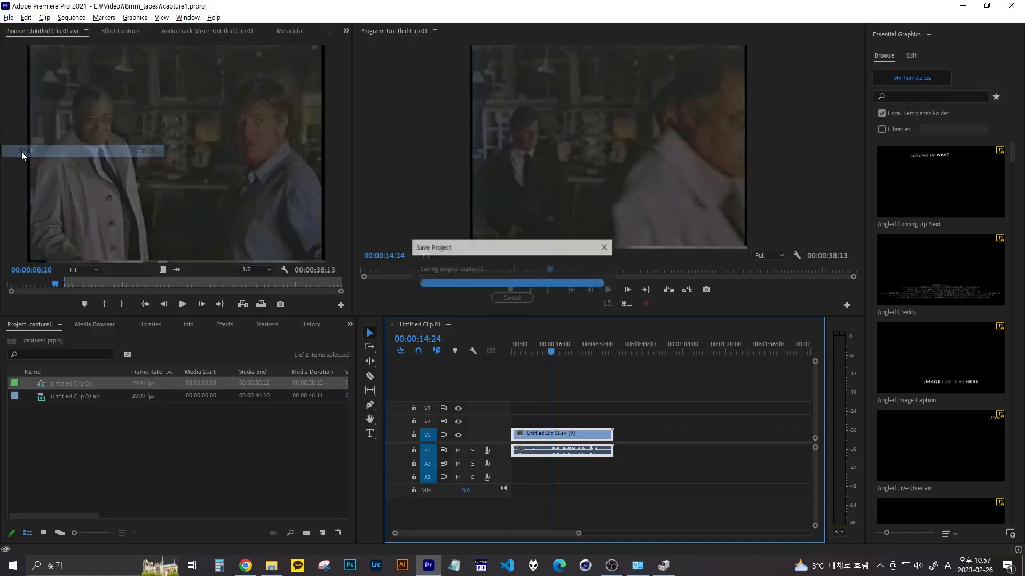
{"action": "left_click", "coordinate": [1006, 9]}
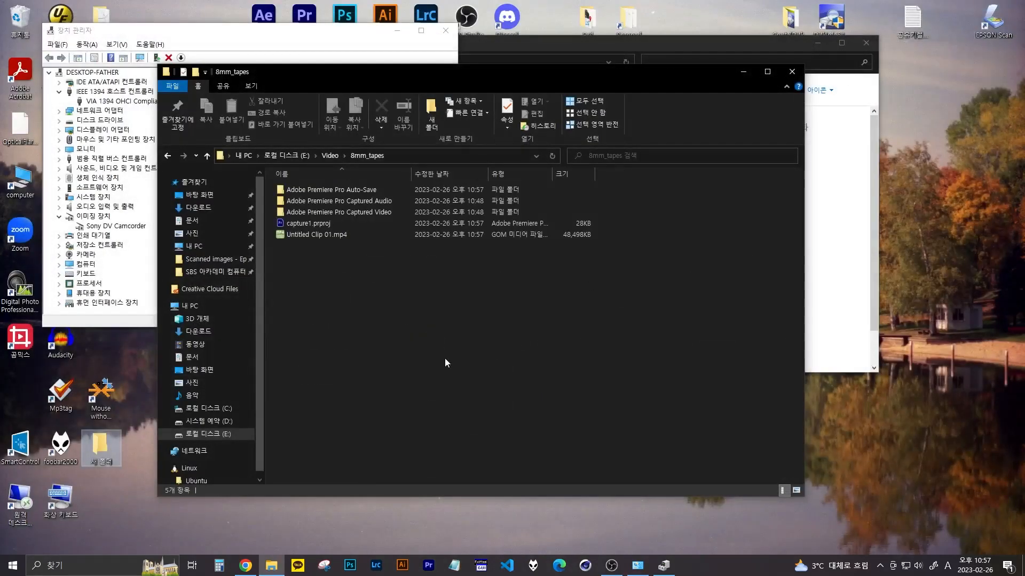
- Play Untitled Clip 01.mp4 in GOM Player, view it briefly in full screen, and stop and close the player
{"action": "left_click", "coordinate": [303, 237]}
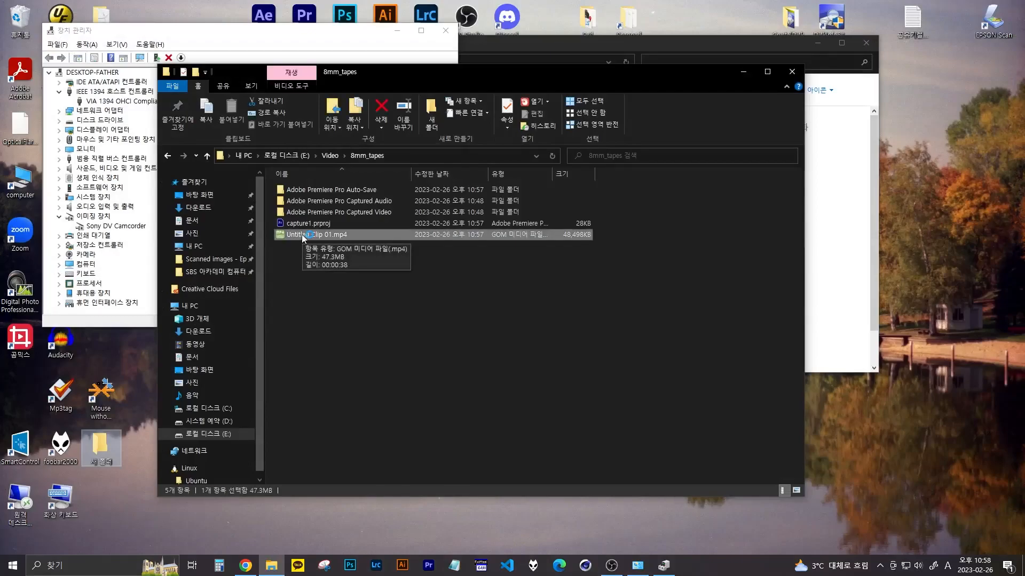
{"action": "double_click", "coordinate": [302, 234]}
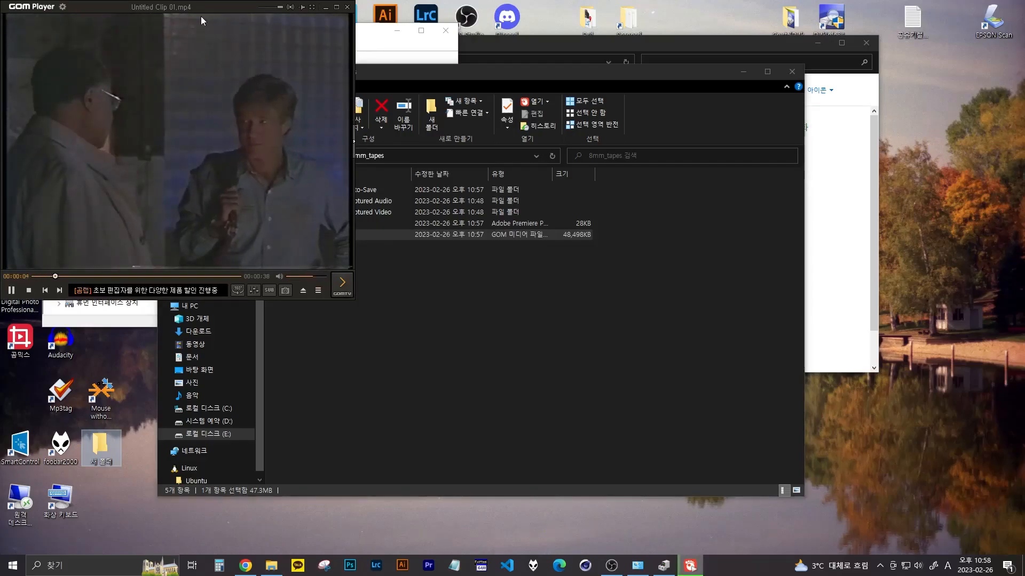
{"action": "left_click_drag", "start_coordinate": [204, 6], "coordinate": [380, 68]}
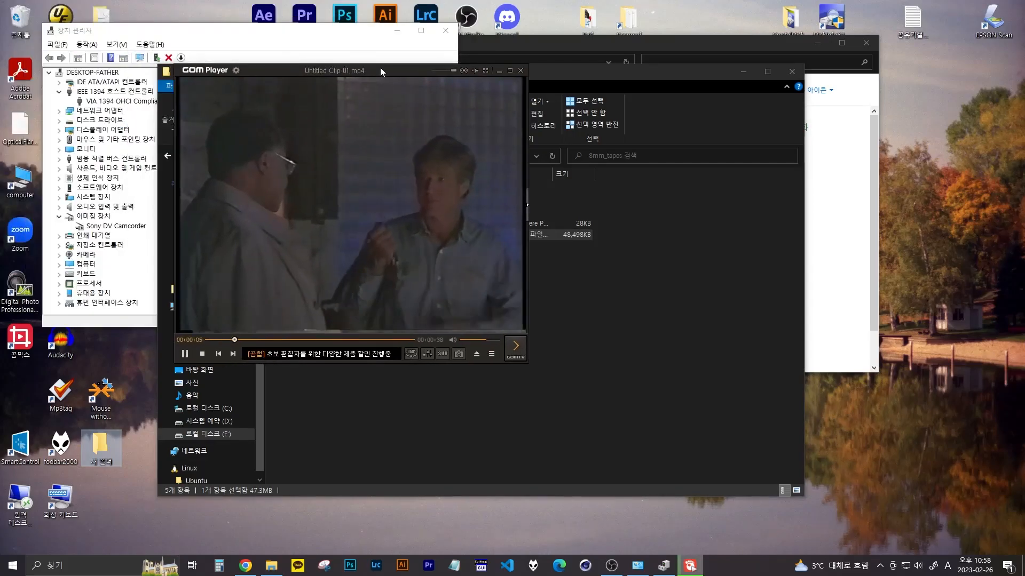
{"action": "double_click", "coordinate": [352, 289]}
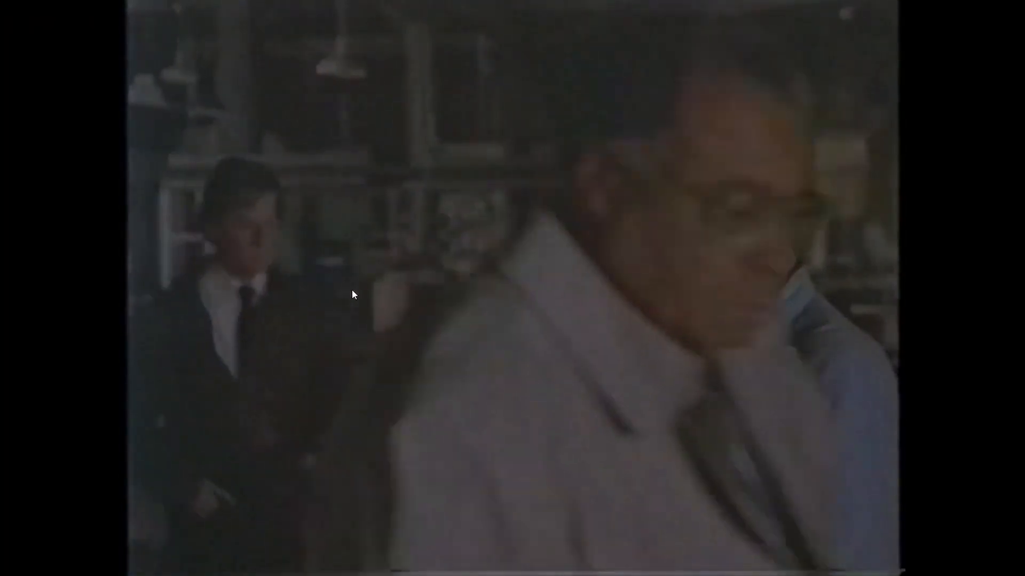
{"action": "double_click", "coordinate": [352, 290]}
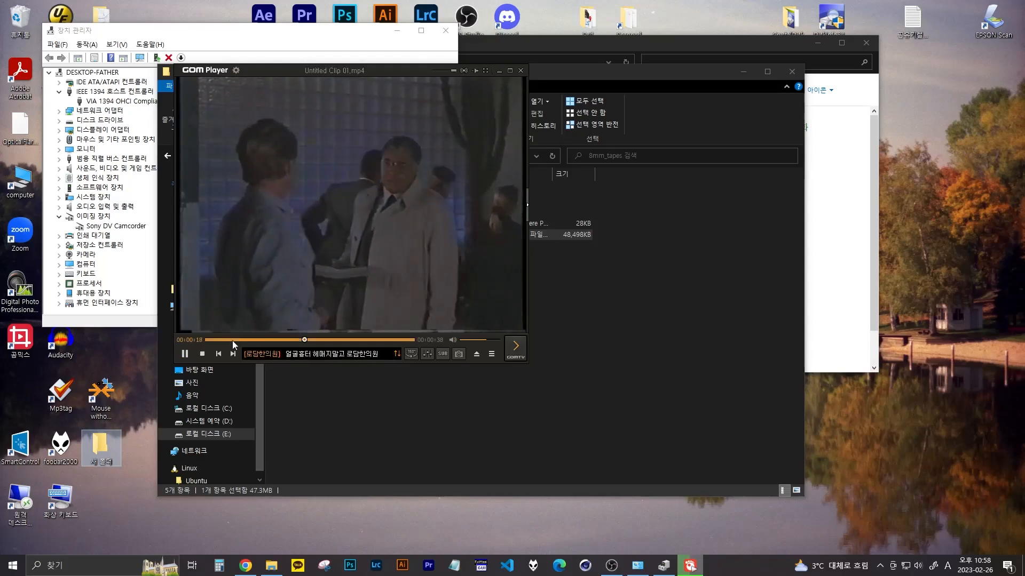
{"action": "left_click", "coordinate": [203, 354]}
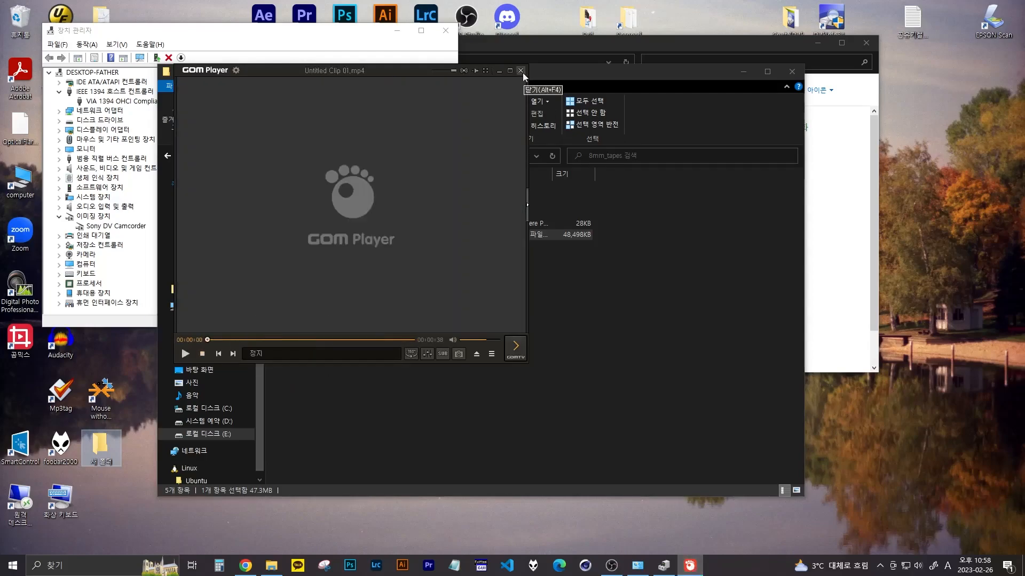
{"action": "left_click", "coordinate": [521, 71]}
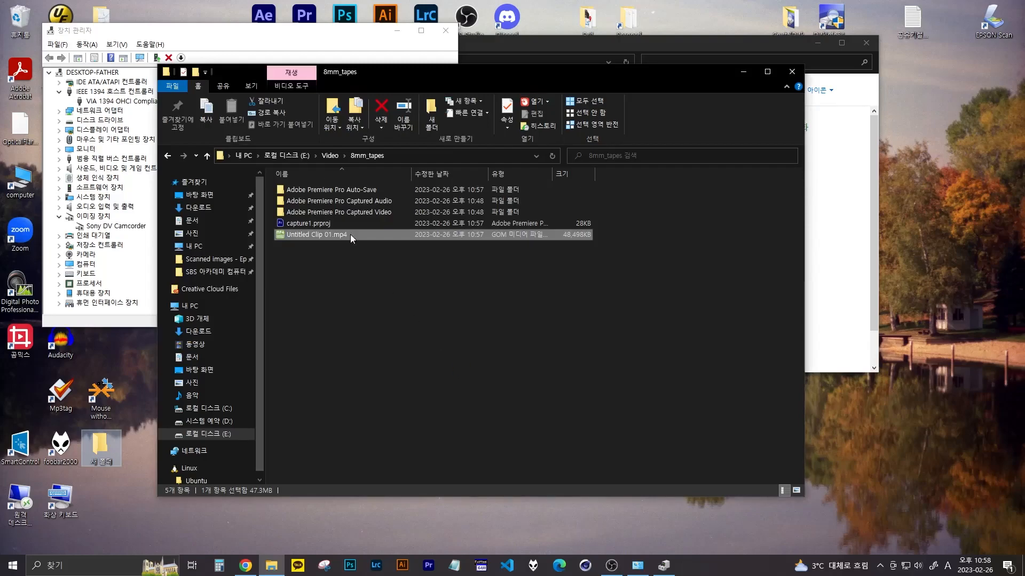
- Check the file properties of Untitled Clip 01.avi in the captured video's capture1 folder and compare it with Untitled Clip 01.mp4 in 8mm_tapes
{"action": "left_click", "coordinate": [330, 211]}
{"action": "double_click", "coordinate": [331, 211]}
{"action": "left_click", "coordinate": [303, 190]}
{"action": "double_click", "coordinate": [303, 190]}
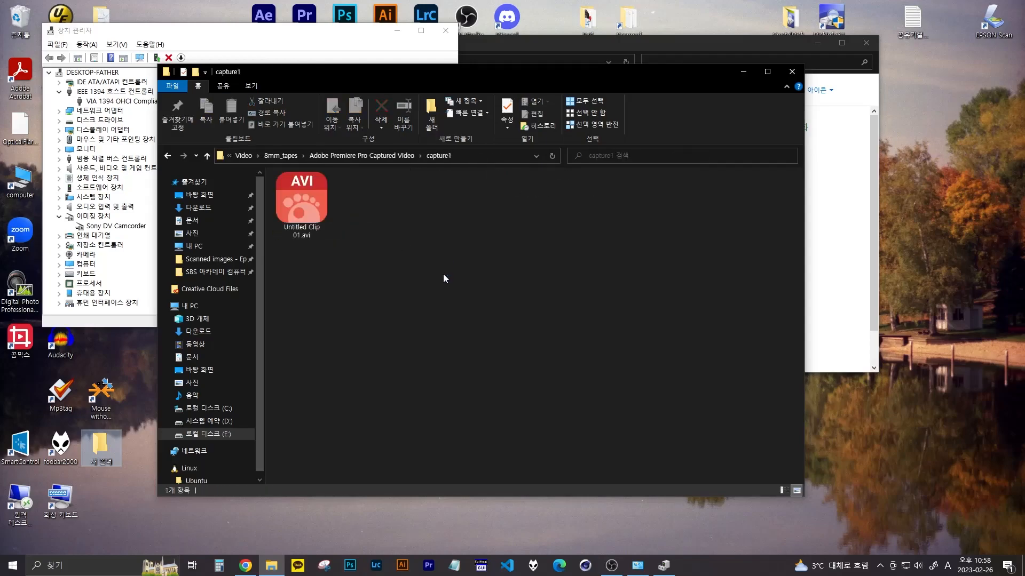
{"action": "left_click", "coordinate": [296, 210]}
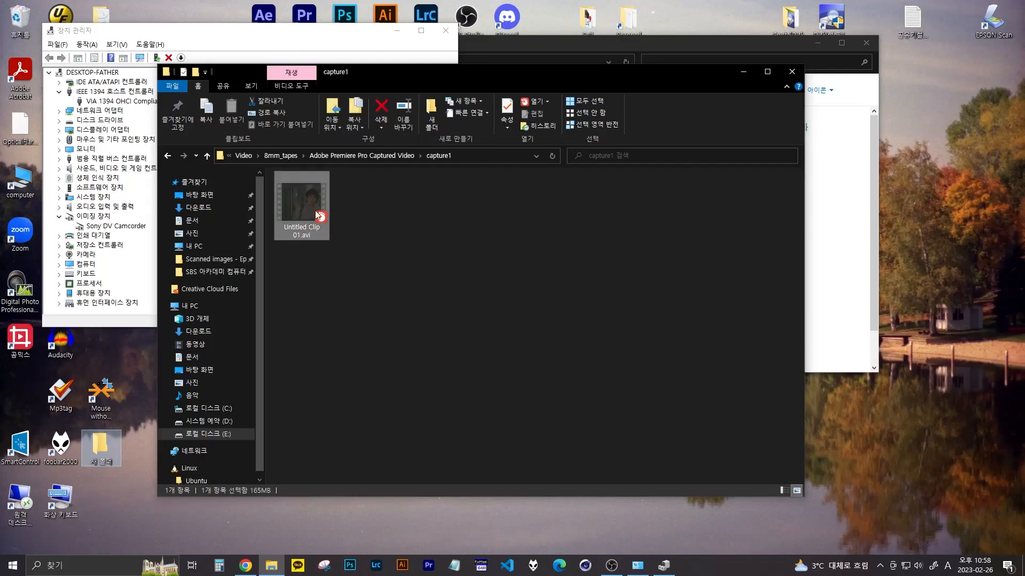
{"action": "right_click", "coordinate": [316, 212]}
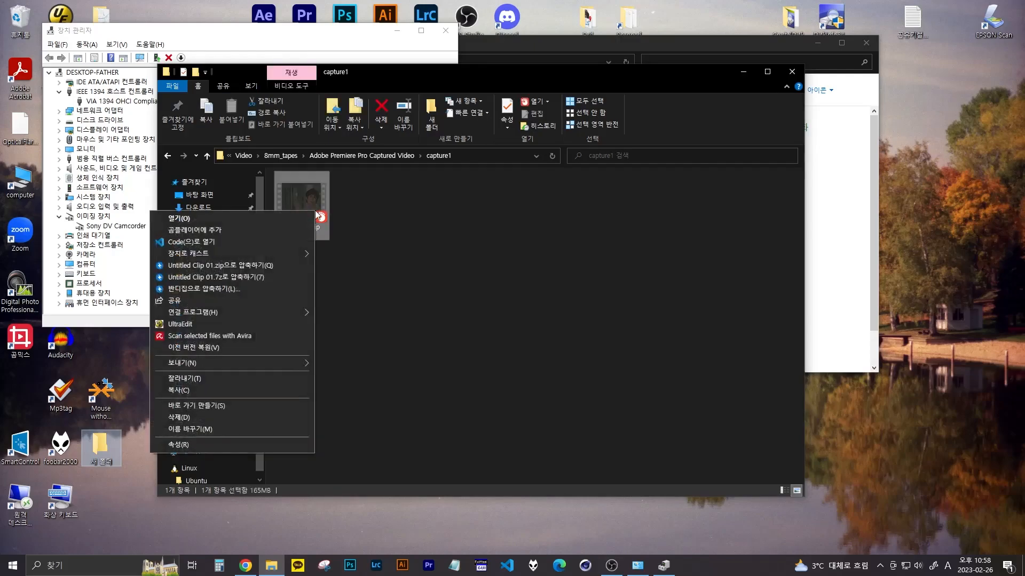
{"action": "left_click", "coordinate": [266, 448]}
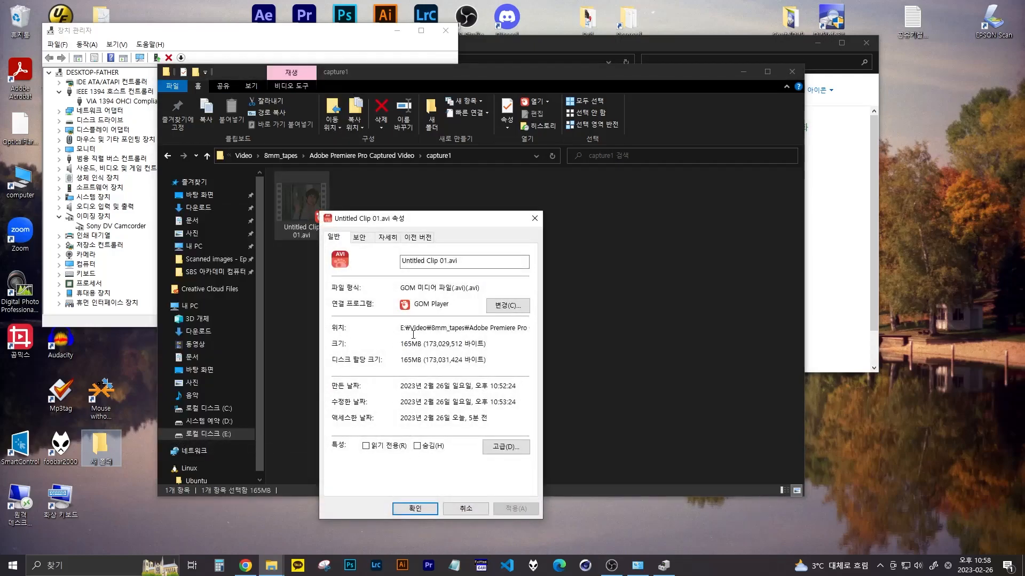
{"action": "left_click", "coordinate": [426, 509]}
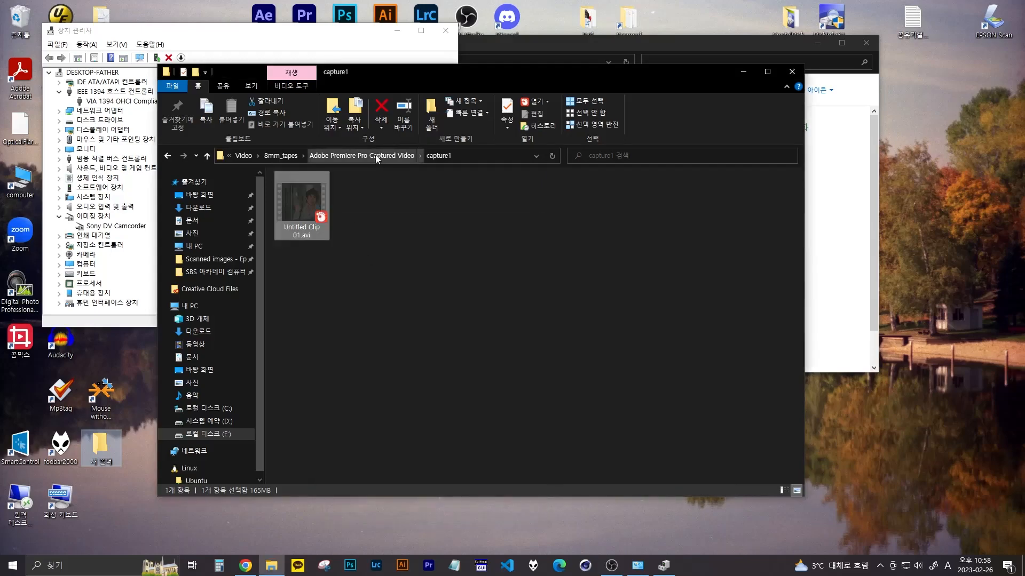
{"action": "left_click", "coordinate": [280, 155]}
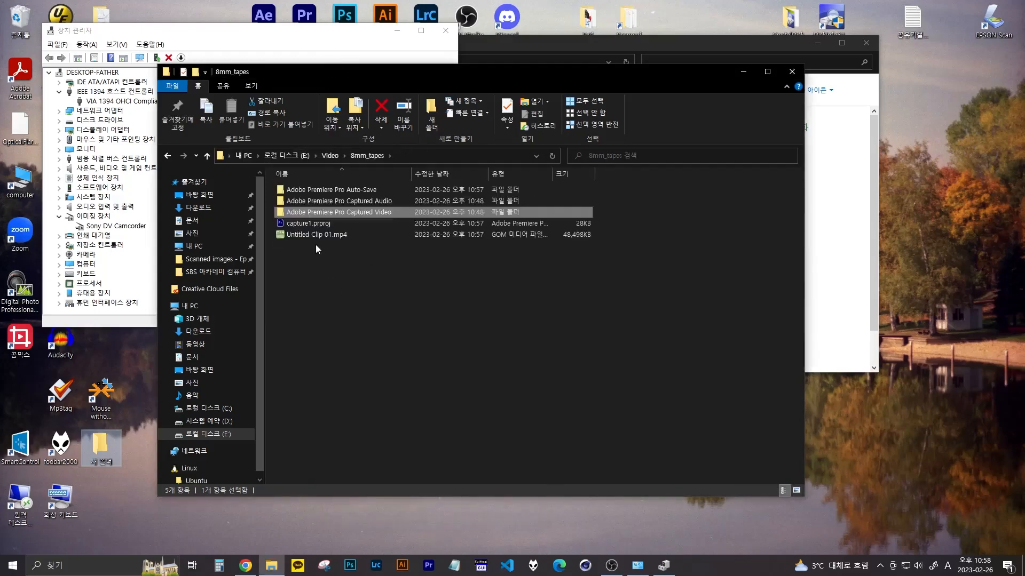
{"action": "left_click", "coordinate": [307, 236]}
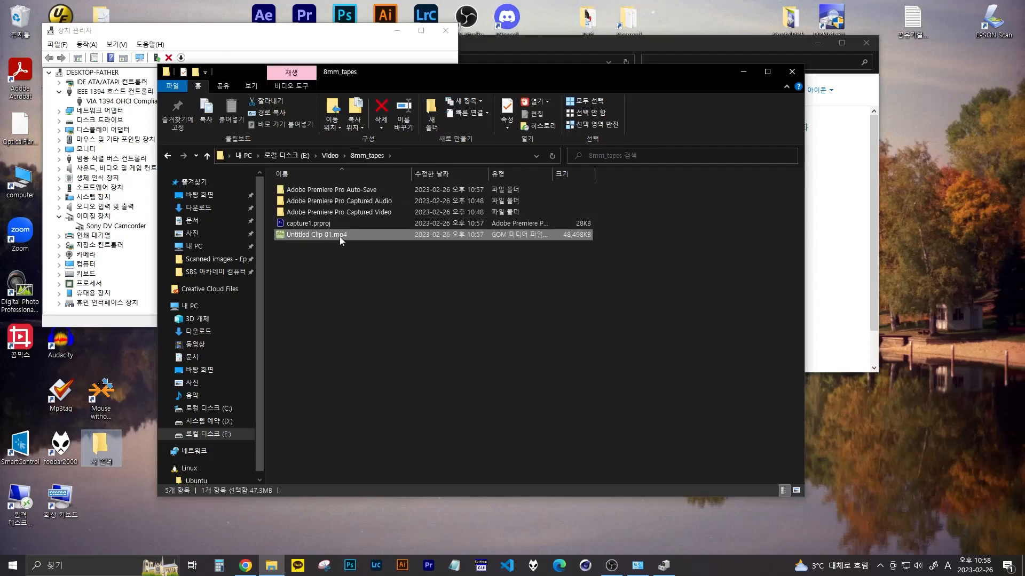